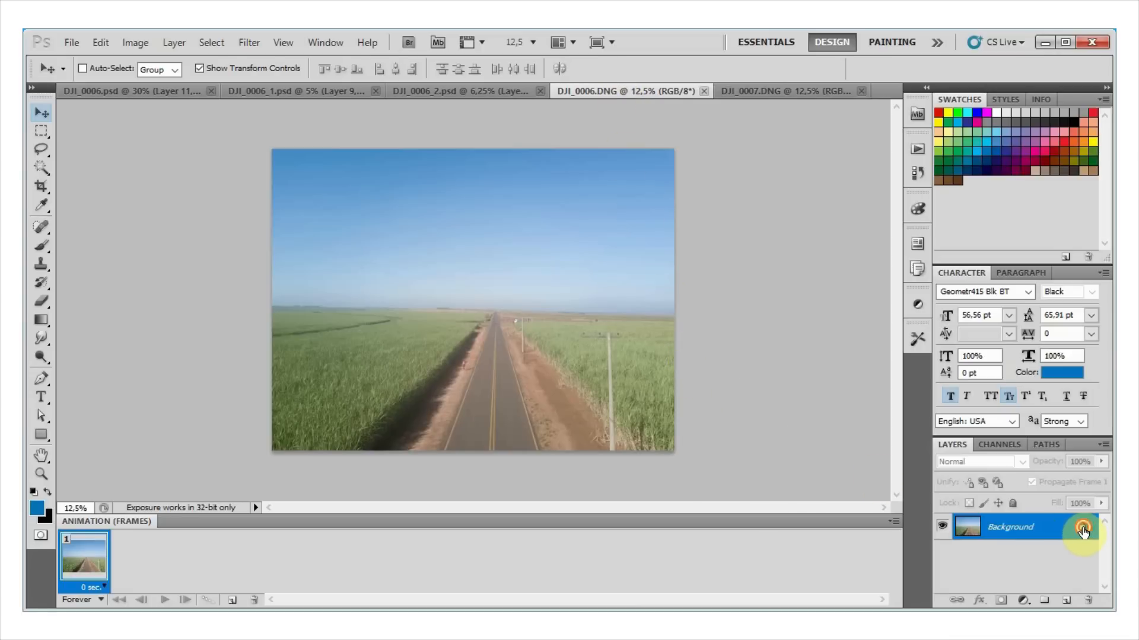
# Convert the locked Background into an editable layer and extend the canvas above the photo with the Crop tool.
pyautogui.doubleClick(1082, 529)
pyautogui.click(689, 217)
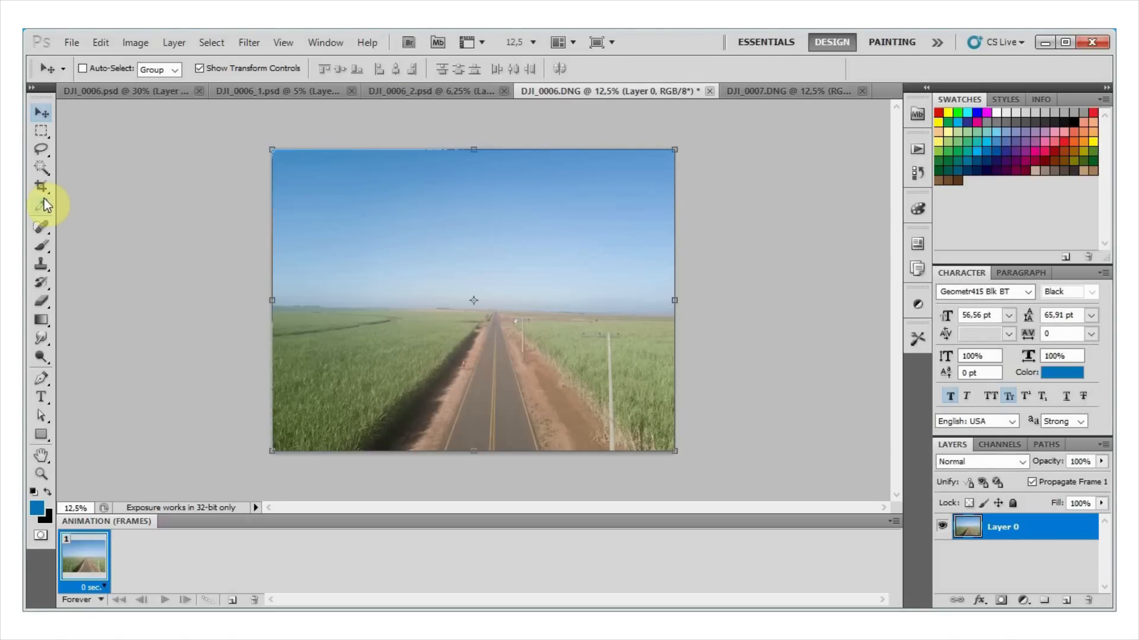
pyautogui.click(39, 184)
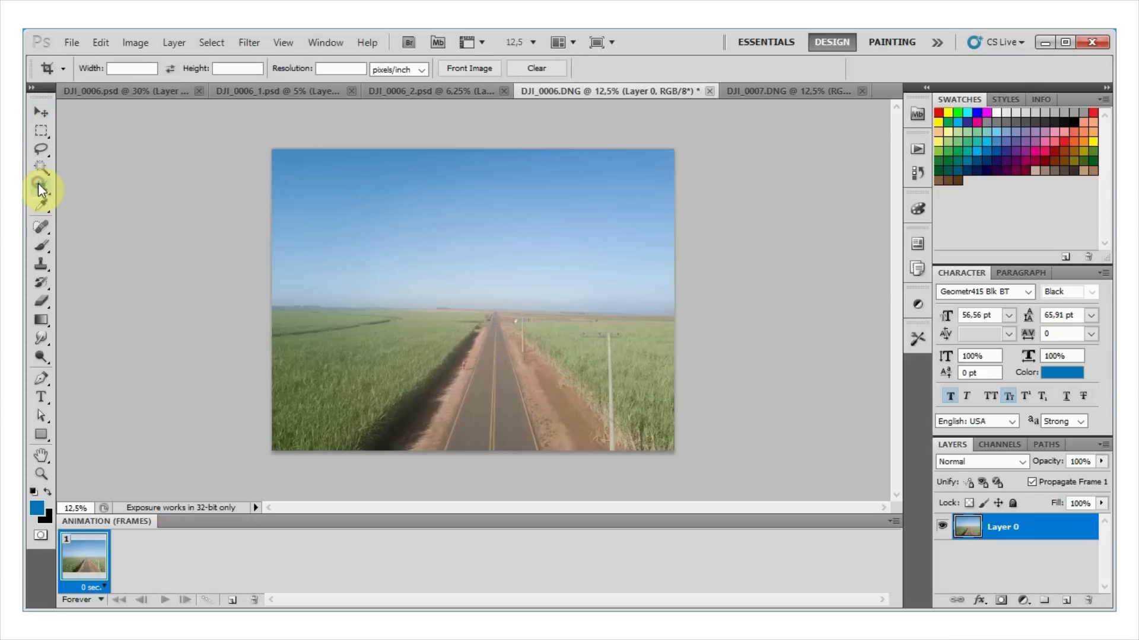
pyautogui.moveTo(267, 149); pyautogui.dragTo(750, 475)
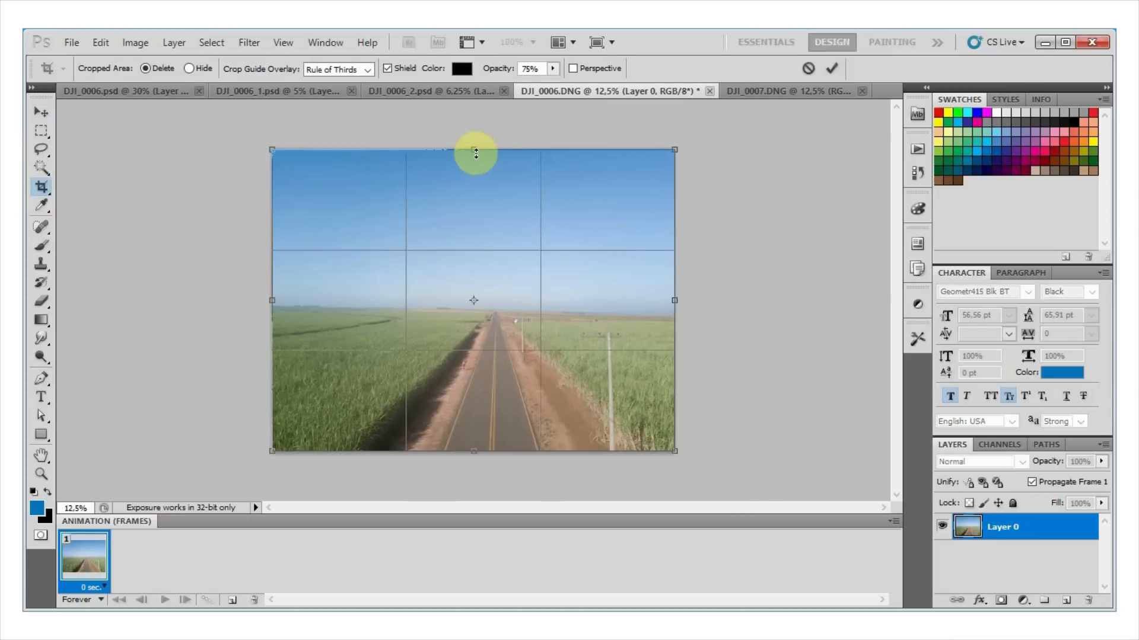
pyautogui.moveTo(474, 150); pyautogui.dragTo(483, 31)
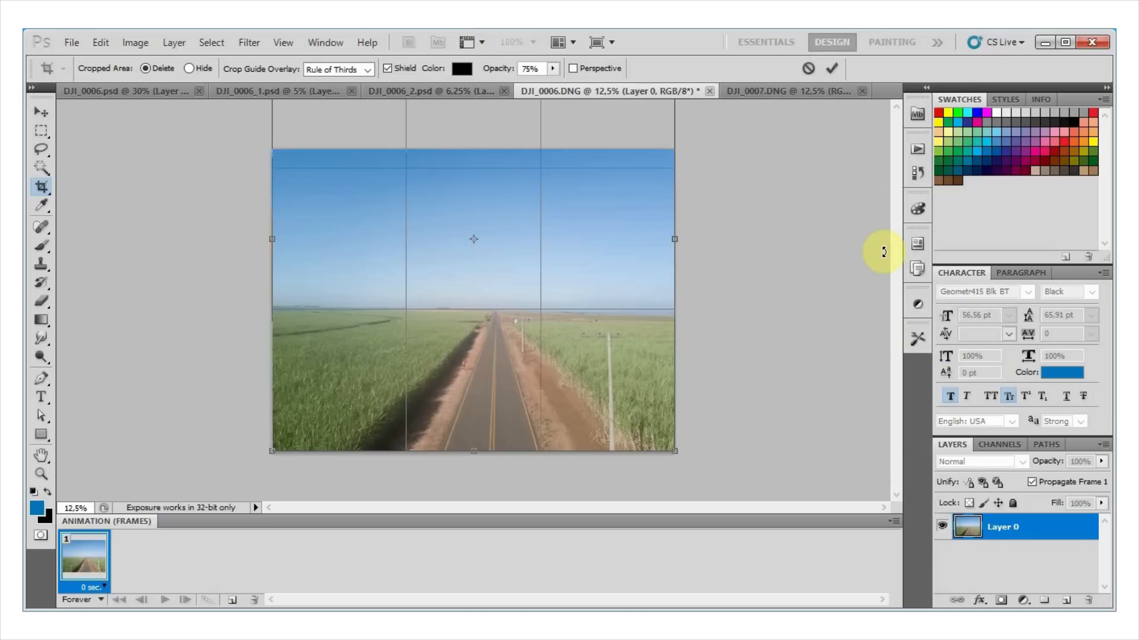
pyautogui.click(832, 72)
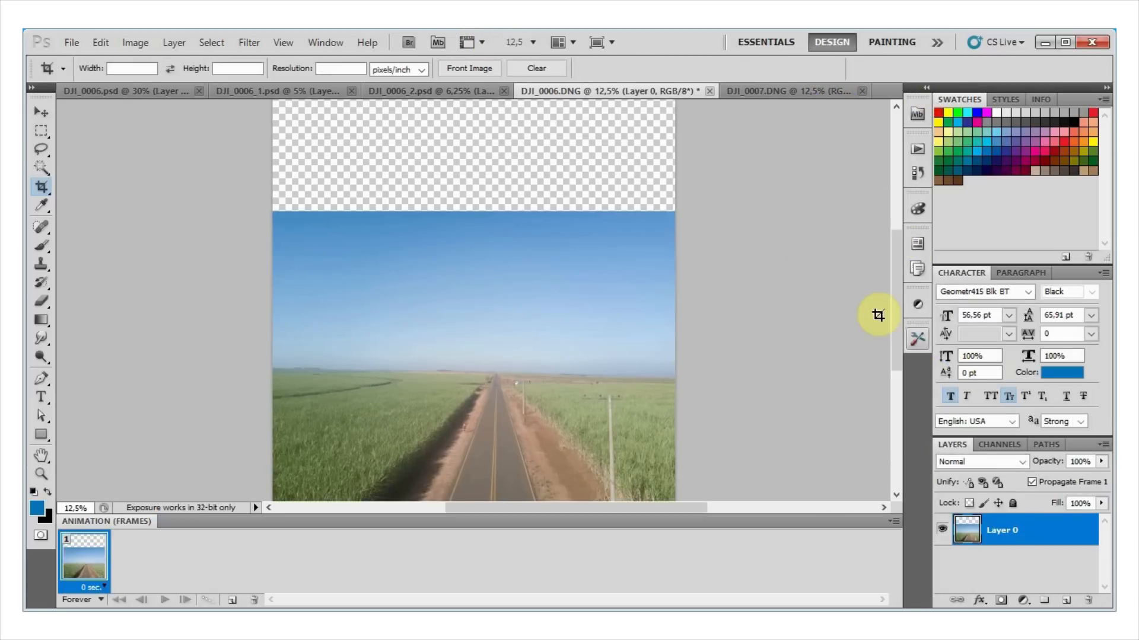
# Extend the canvas further upward with a second crop to add more transparent space above the sky.
pyautogui.moveTo(899, 314); pyautogui.dragTo(902, 244)
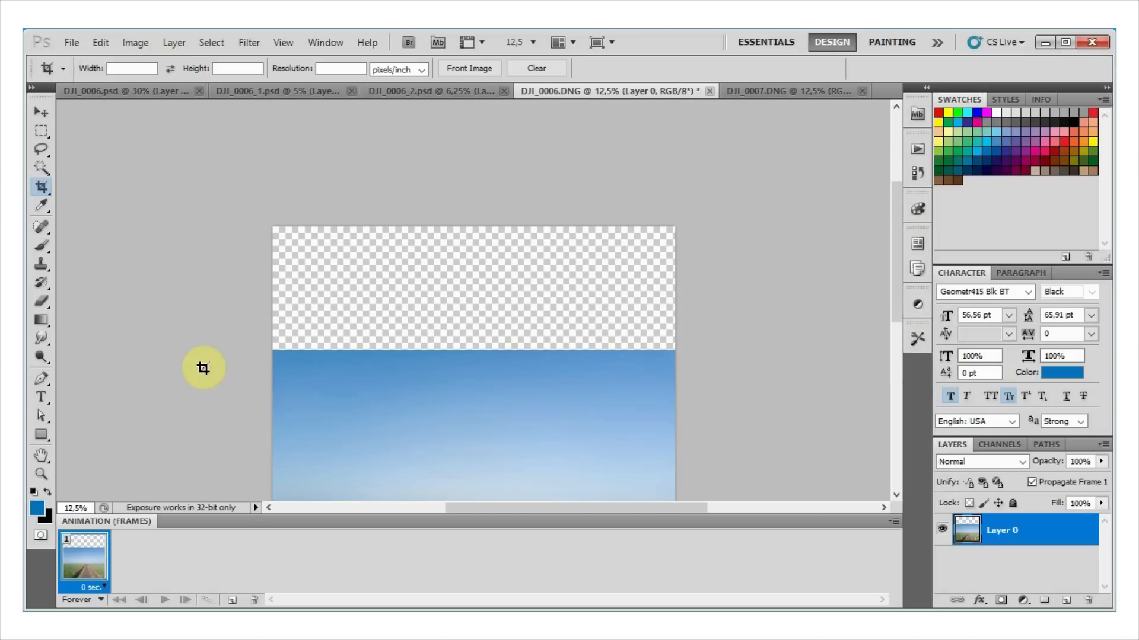
pyautogui.moveTo(272, 226); pyautogui.dragTo(765, 372)
pyautogui.moveTo(896, 362); pyautogui.dragTo(905, 256)
pyautogui.moveTo(474, 248); pyautogui.dragTo(495, 103)
pyautogui.click(832, 68)
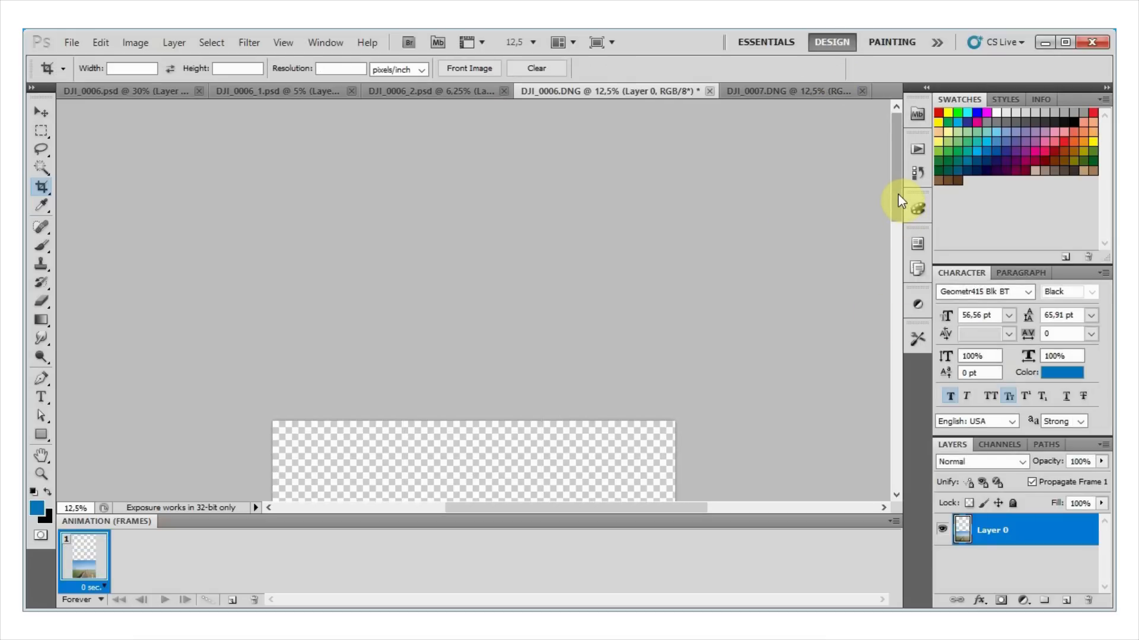
# Copy the DJI_0007.DNG photo into DJI_0006.DNG as a new layer and place it over the road in the lower photo.
pyautogui.moveTo(898, 191); pyautogui.dragTo(919, 375)
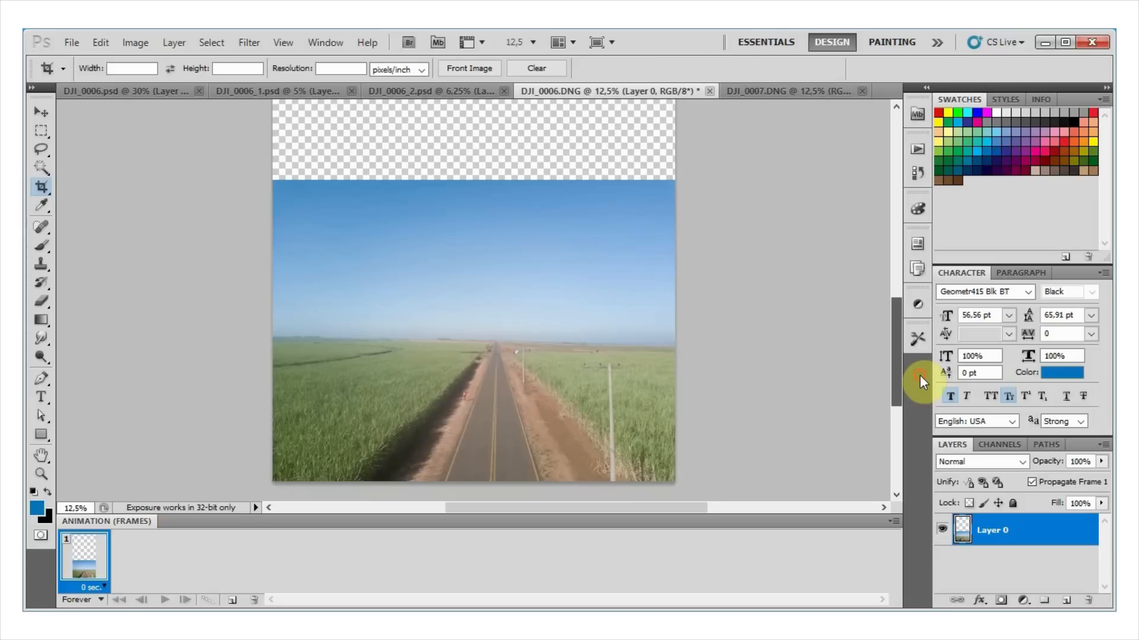
pyautogui.click(46, 110)
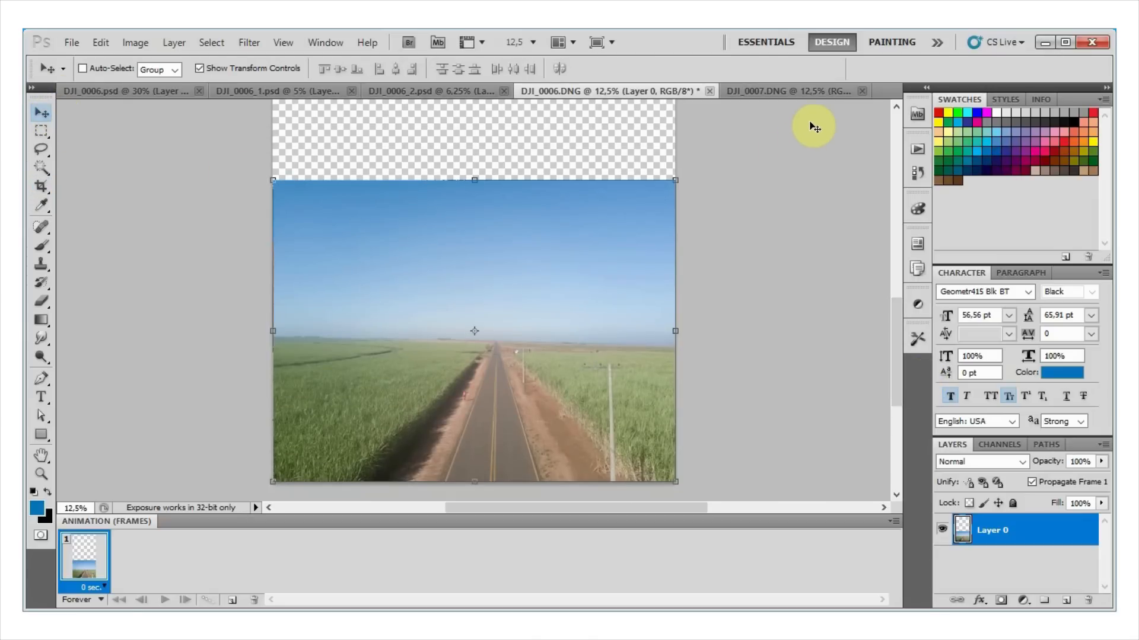
pyautogui.click(809, 91)
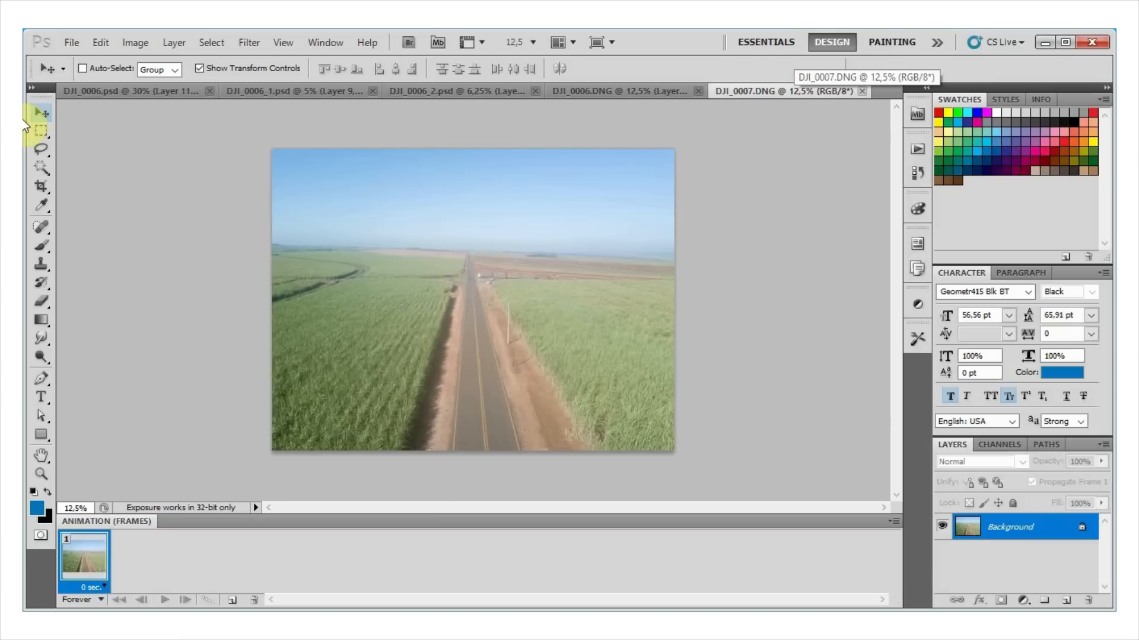
pyautogui.moveTo(501, 271); pyautogui.dragTo(524, 178)
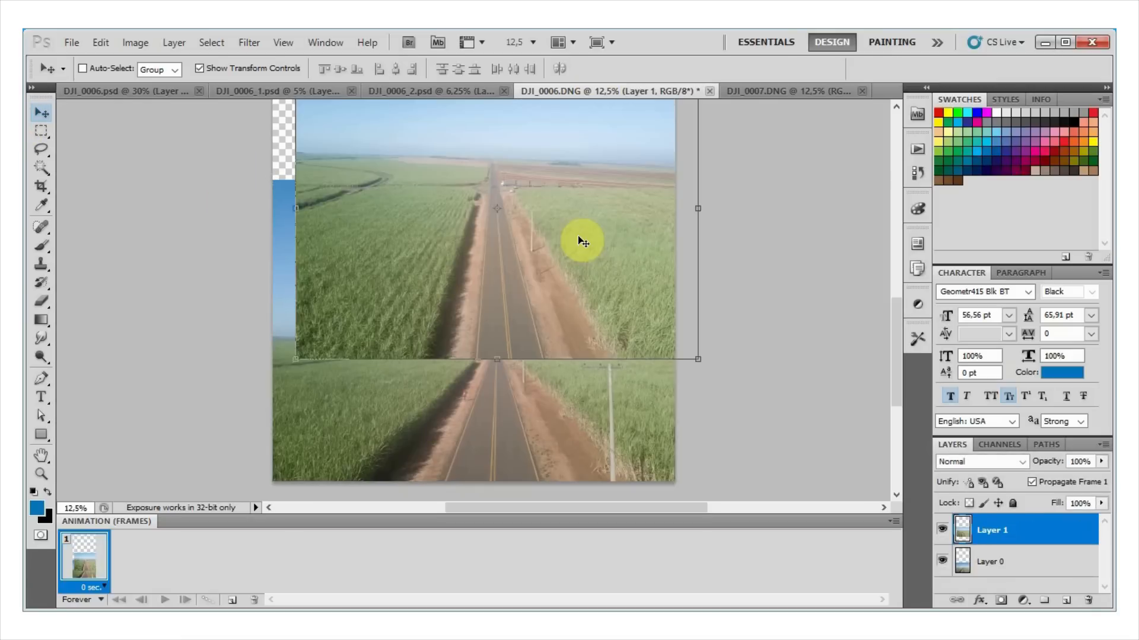
pyautogui.moveTo(547, 245); pyautogui.dragTo(542, 318)
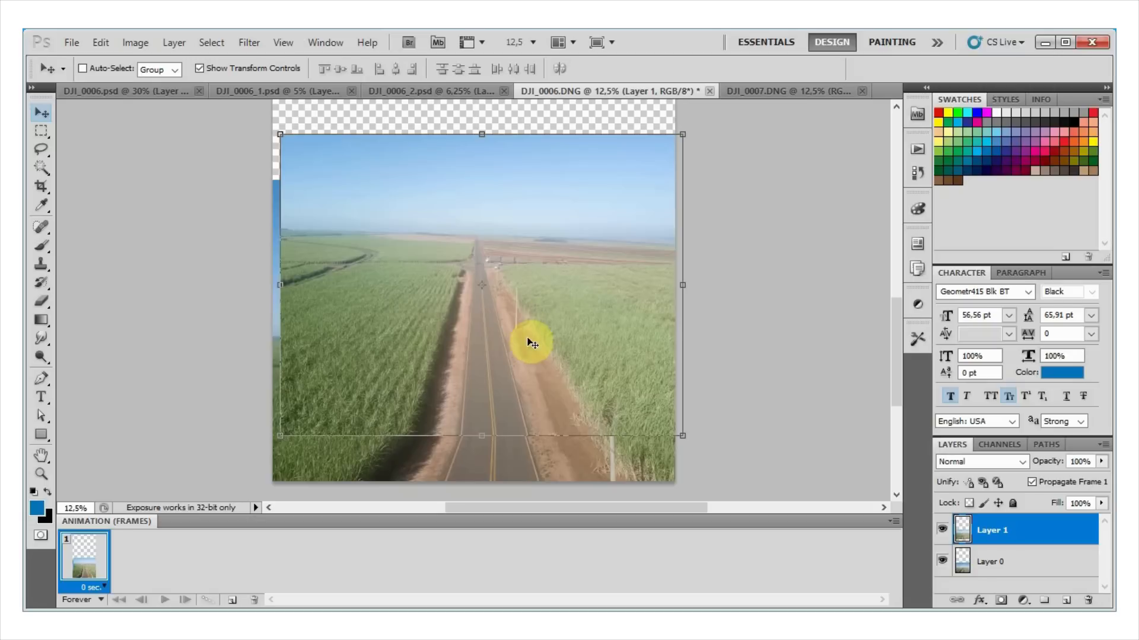
pyautogui.moveTo(549, 384)
pyautogui.mouseDown()
pyautogui.moveTo(551, 328)
pyautogui.moveTo(534, 386)
pyautogui.moveTo(552, 386)
pyautogui.mouseUp()
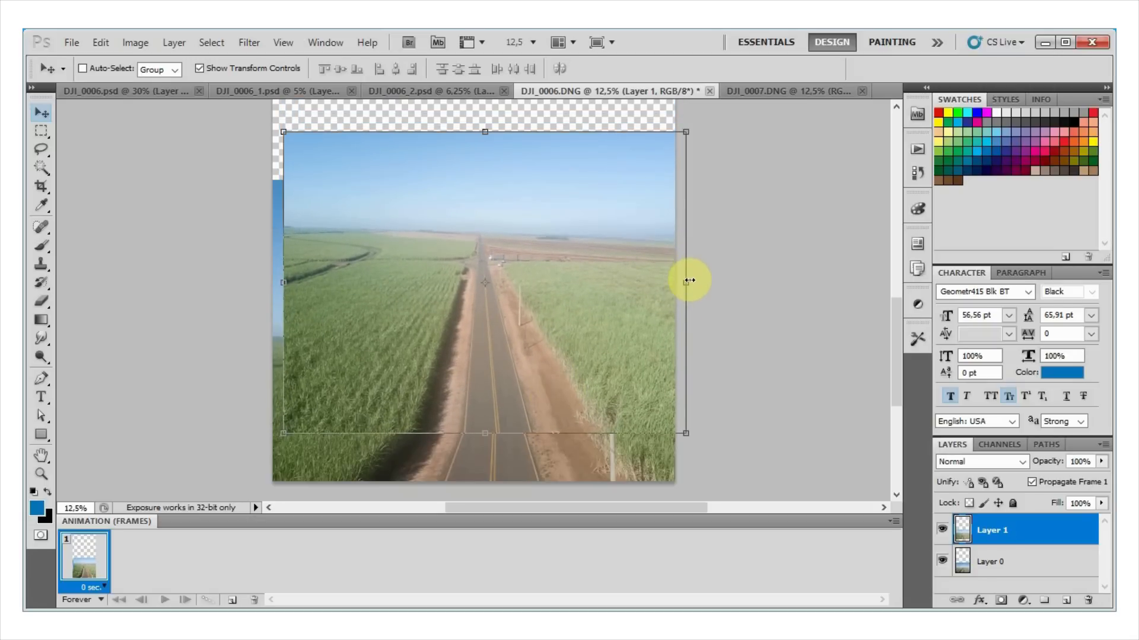
# Scale the overlaid photo to about 92.59% width and 87.97% height, repositioning it over the road below.
pyautogui.moveTo(683, 280); pyautogui.dragTo(655, 282)
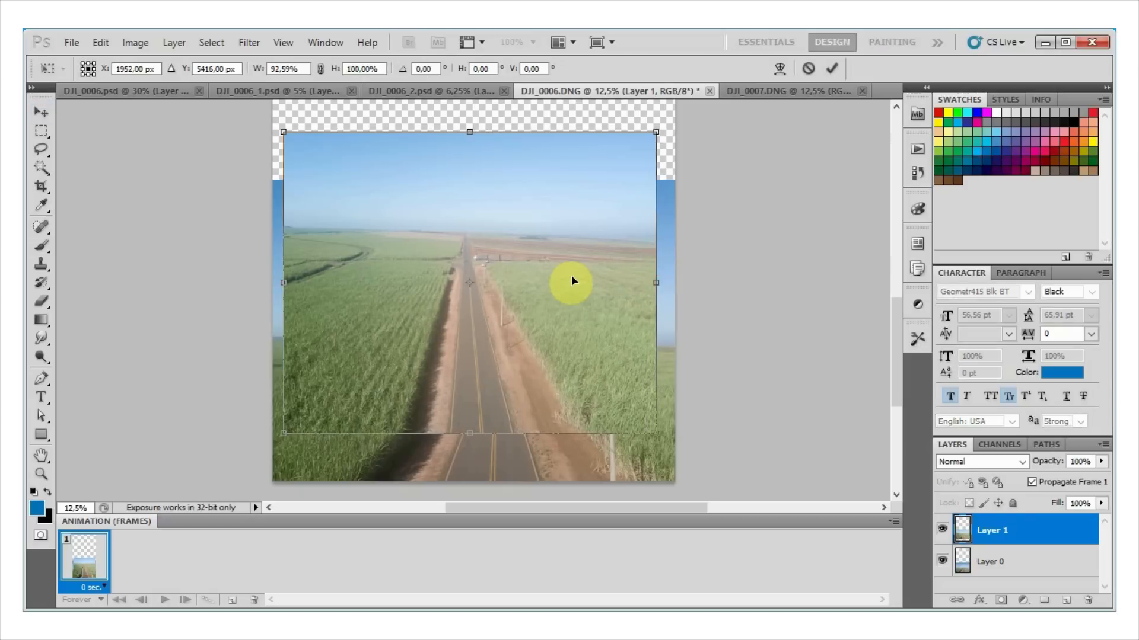
pyautogui.moveTo(571, 275); pyautogui.dragTo(594, 276)
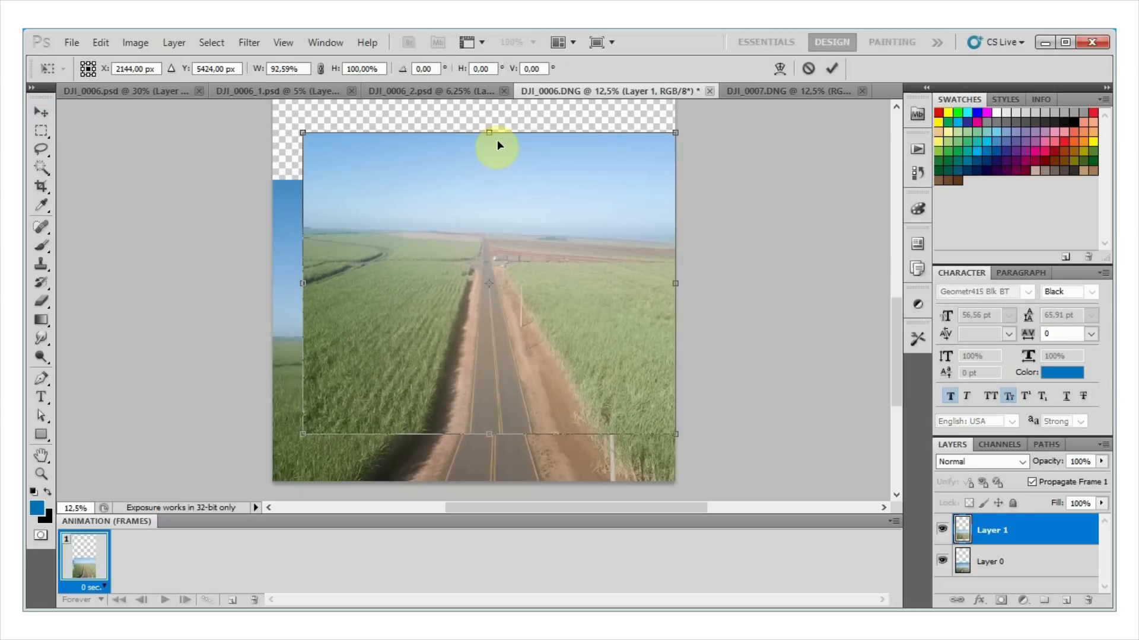
pyautogui.moveTo(490, 132); pyautogui.dragTo(496, 172)
pyautogui.moveTo(548, 309)
pyautogui.mouseDown()
pyautogui.moveTo(540, 279)
pyautogui.moveTo(542, 304)
pyautogui.mouseUp()
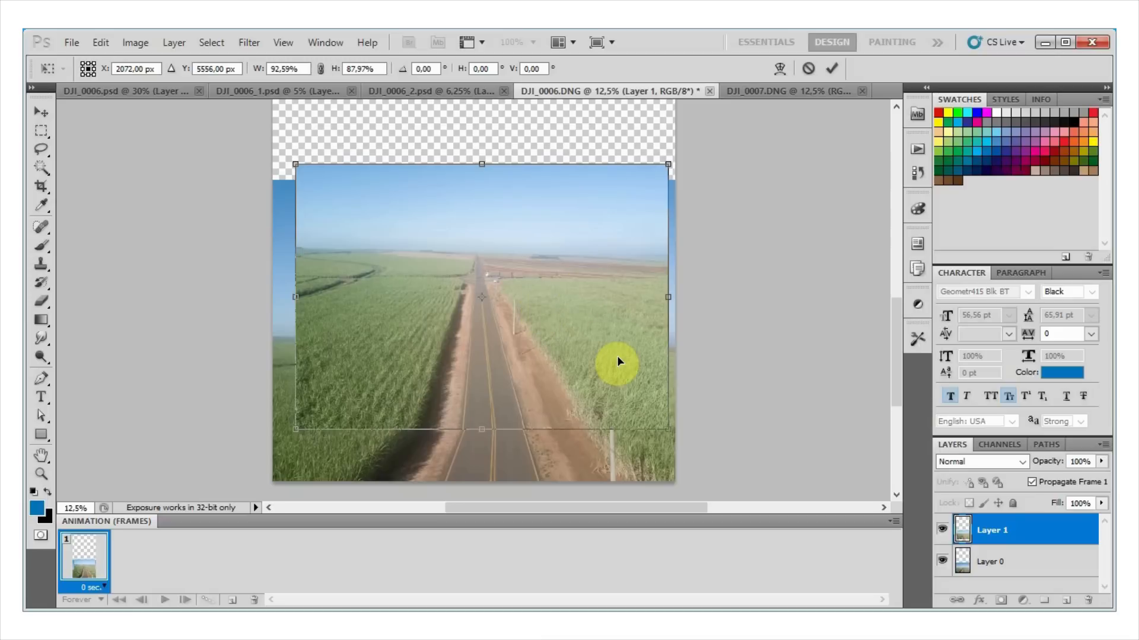
# Rotate the overlaid photo clockwise to about 3.1° and shift it to line up with the road below.
pyautogui.moveTo(686, 330); pyautogui.dragTo(688, 338)
pyautogui.moveTo(499, 320); pyautogui.dragTo(504, 322)
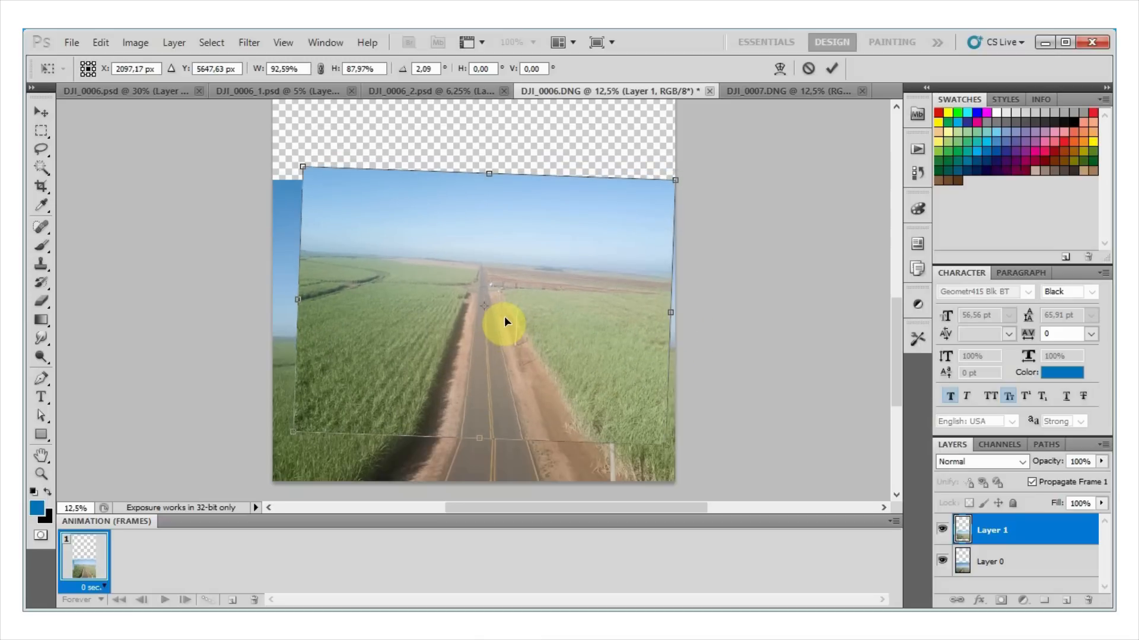
pyautogui.moveTo(504, 322); pyautogui.dragTo(514, 319)
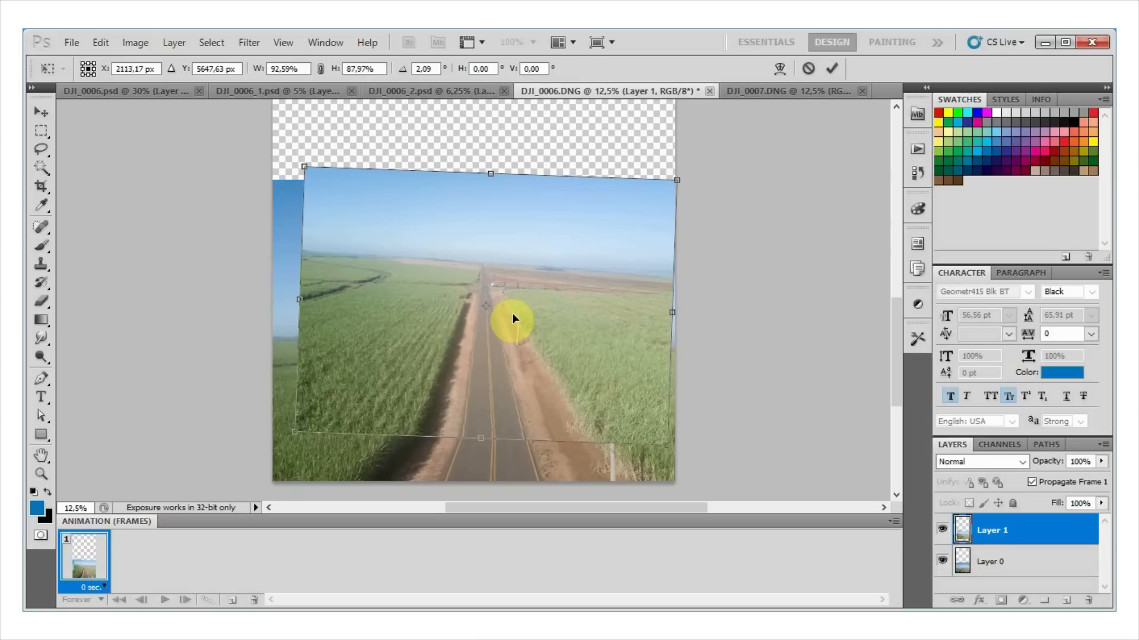
pyautogui.moveTo(727, 287); pyautogui.dragTo(709, 292)
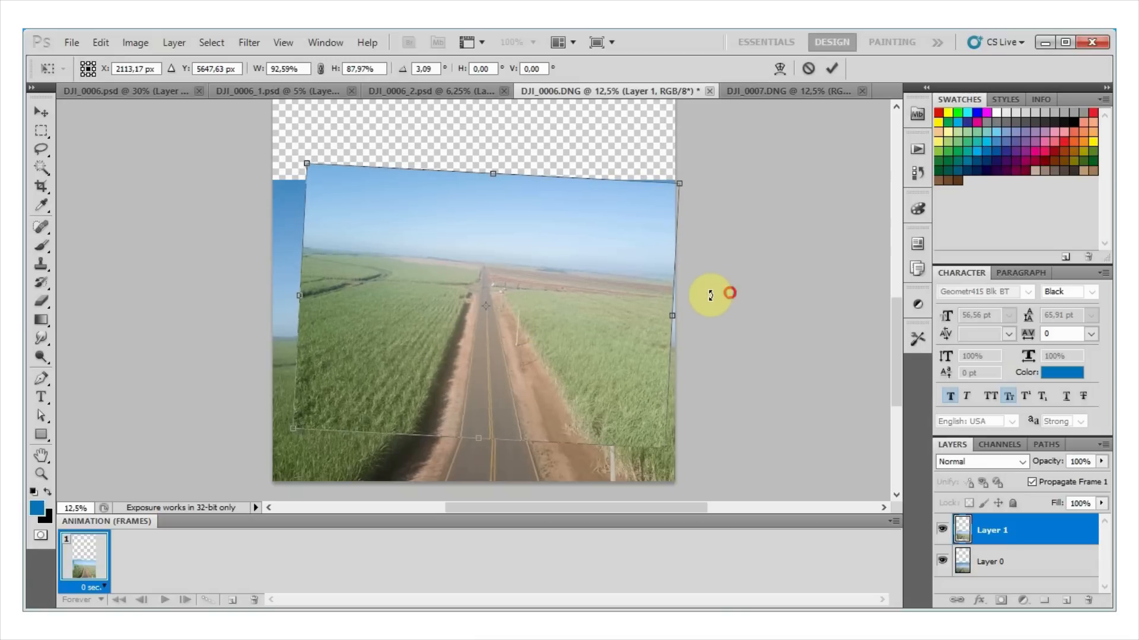
pyautogui.moveTo(525, 314); pyautogui.dragTo(528, 316)
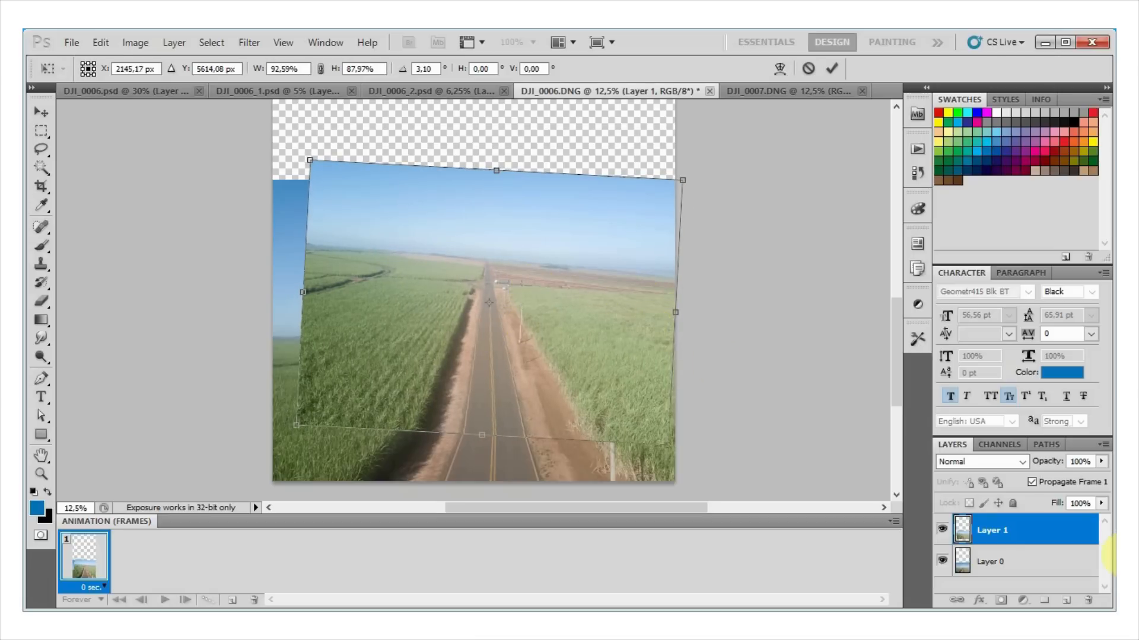
# Lower the overlaid photo's layer opacity to 73% to see the road underneath.
pyautogui.moveTo(1101, 462); pyautogui.dragTo(1107, 468)
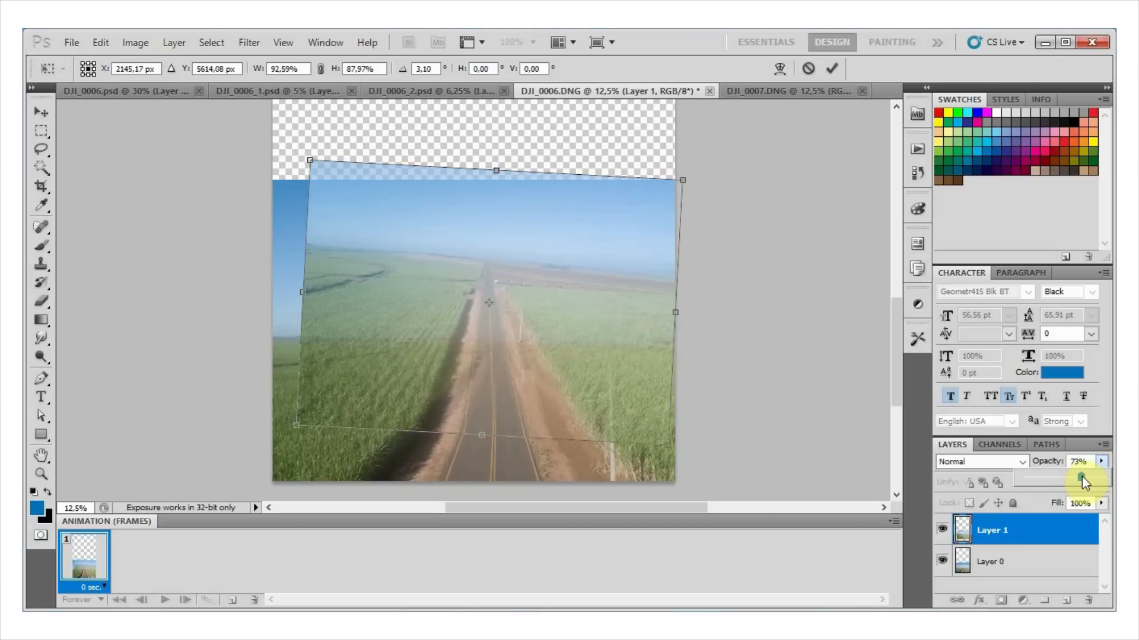
pyautogui.moveTo(1092, 479); pyautogui.dragTo(1077, 479)
pyautogui.moveTo(1080, 479)
pyautogui.mouseDown()
pyautogui.moveTo(1100, 480)
pyautogui.moveTo(1073, 483)
pyautogui.mouseUp()
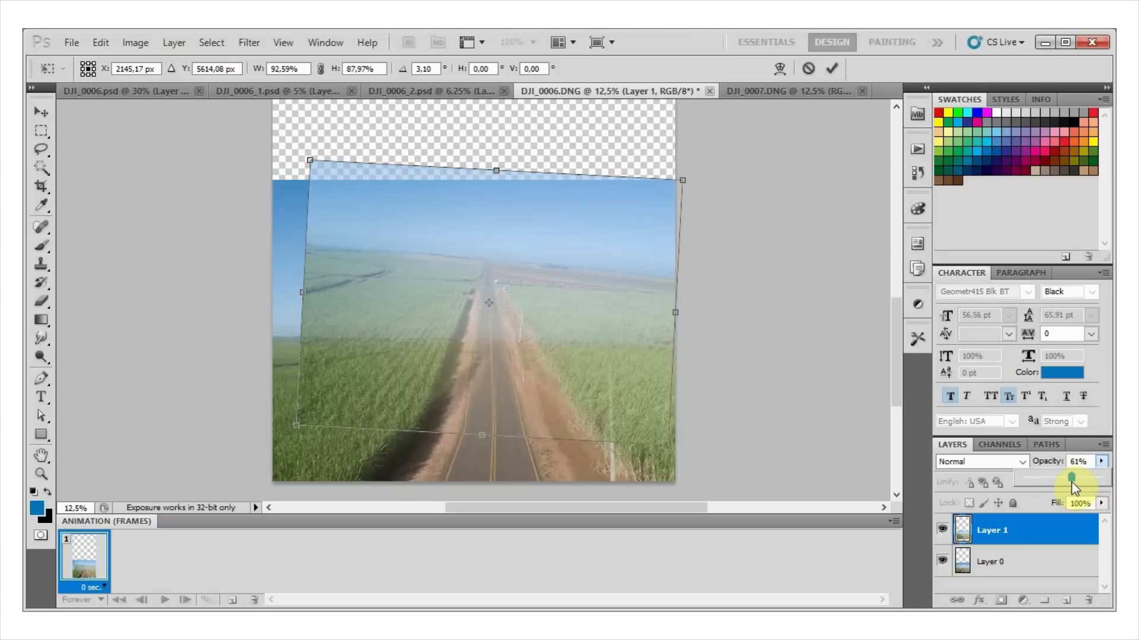
pyautogui.moveTo(1071, 483)
pyautogui.mouseDown()
pyautogui.moveTo(1052, 482)
pyautogui.moveTo(1080, 478)
pyautogui.mouseUp()
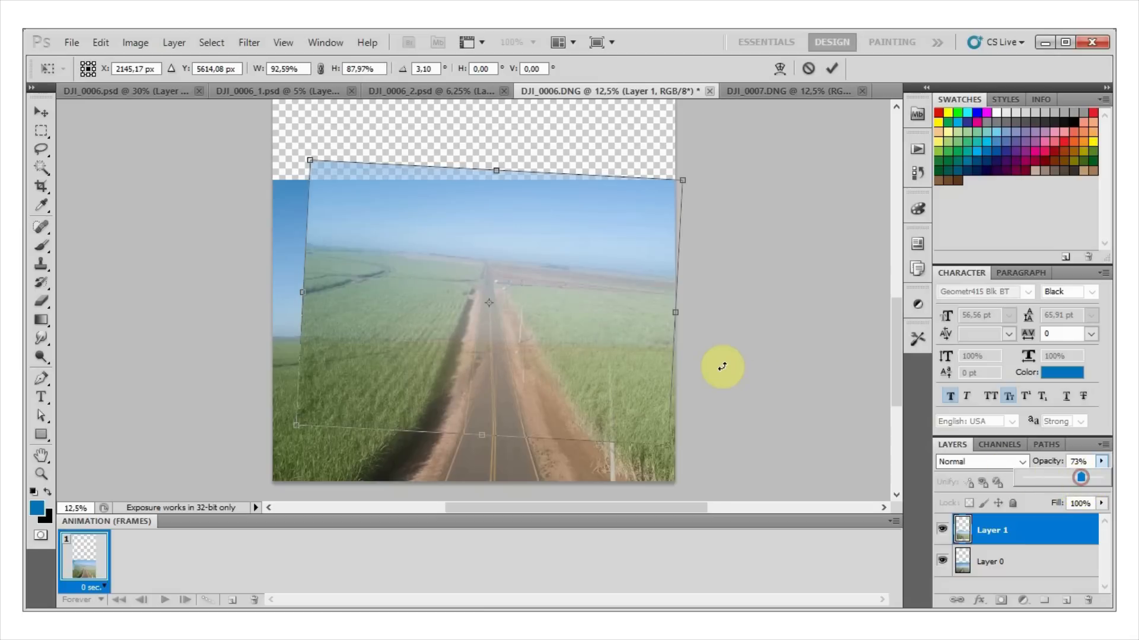
# Rotate the overlaid photo to about 5.57° and nudge it until its road edges follow those of the lower photo.
pyautogui.moveTo(698, 336); pyautogui.dragTo(714, 341)
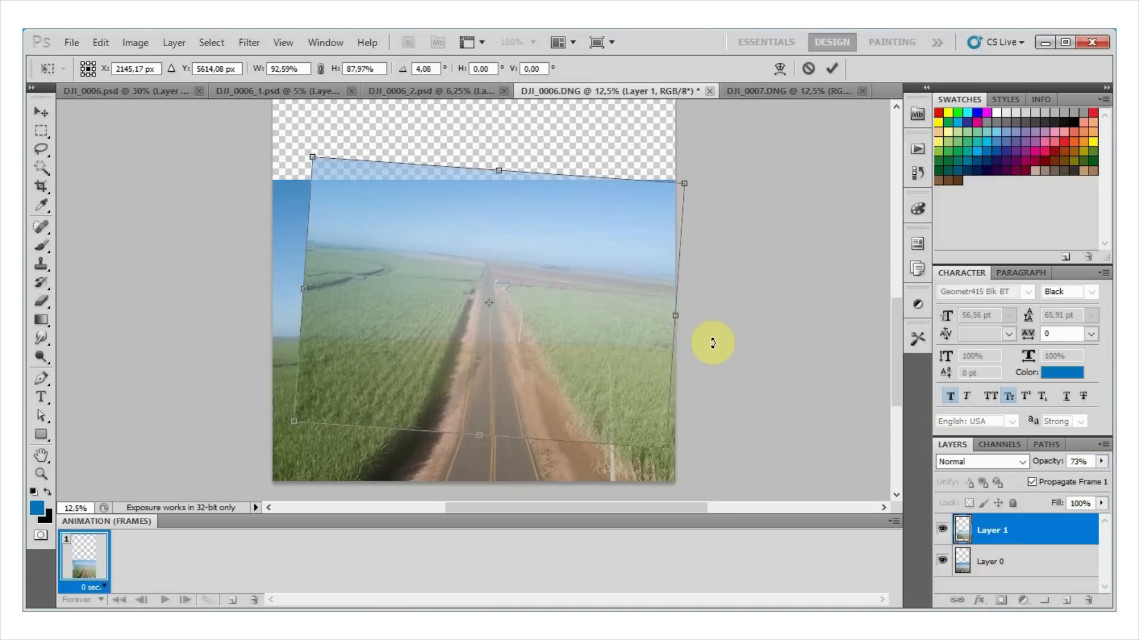
pyautogui.moveTo(559, 330); pyautogui.dragTo(554, 332)
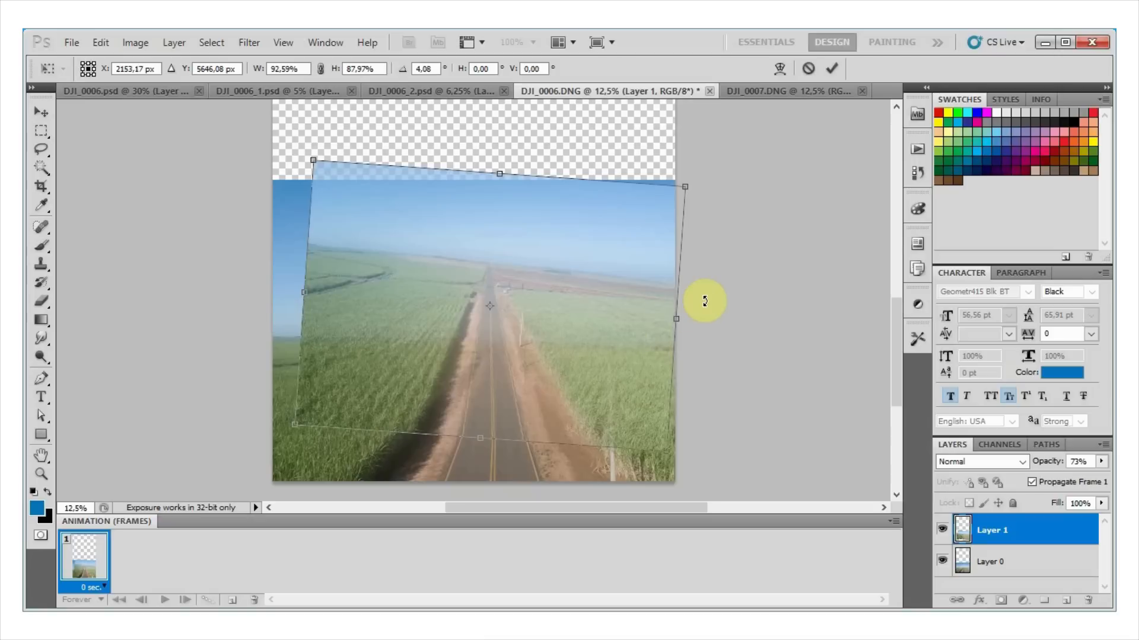
pyautogui.moveTo(705, 301); pyautogui.dragTo(710, 305)
pyautogui.moveTo(564, 326); pyautogui.dragTo(571, 325)
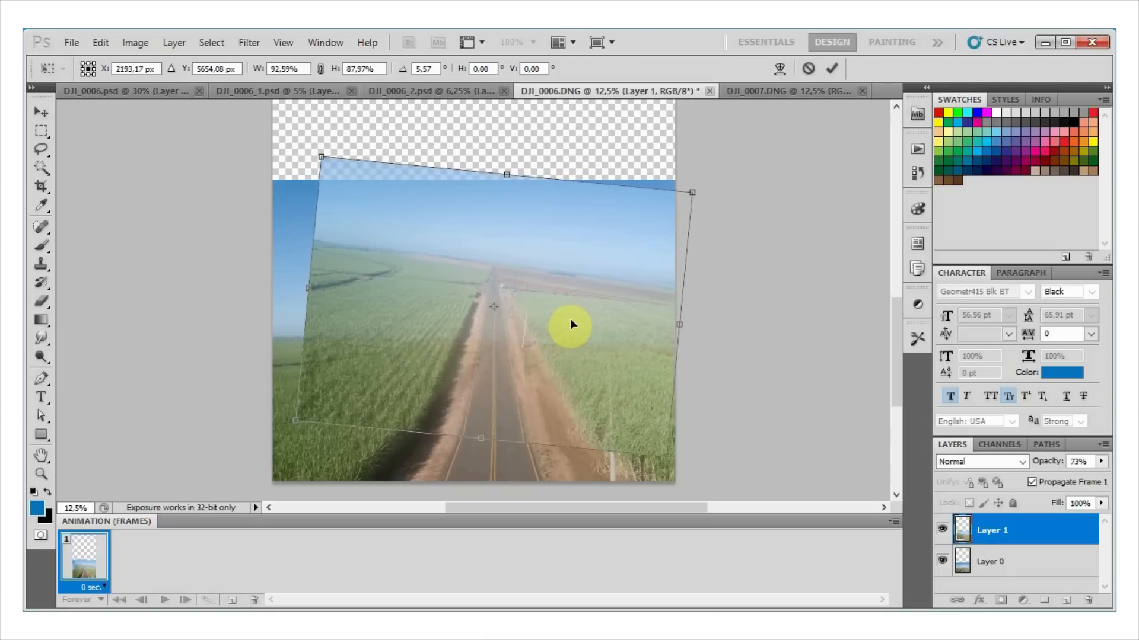
pyautogui.press('Up')
pyautogui.press('Up')
pyautogui.press('Up')
pyautogui.press('Right')
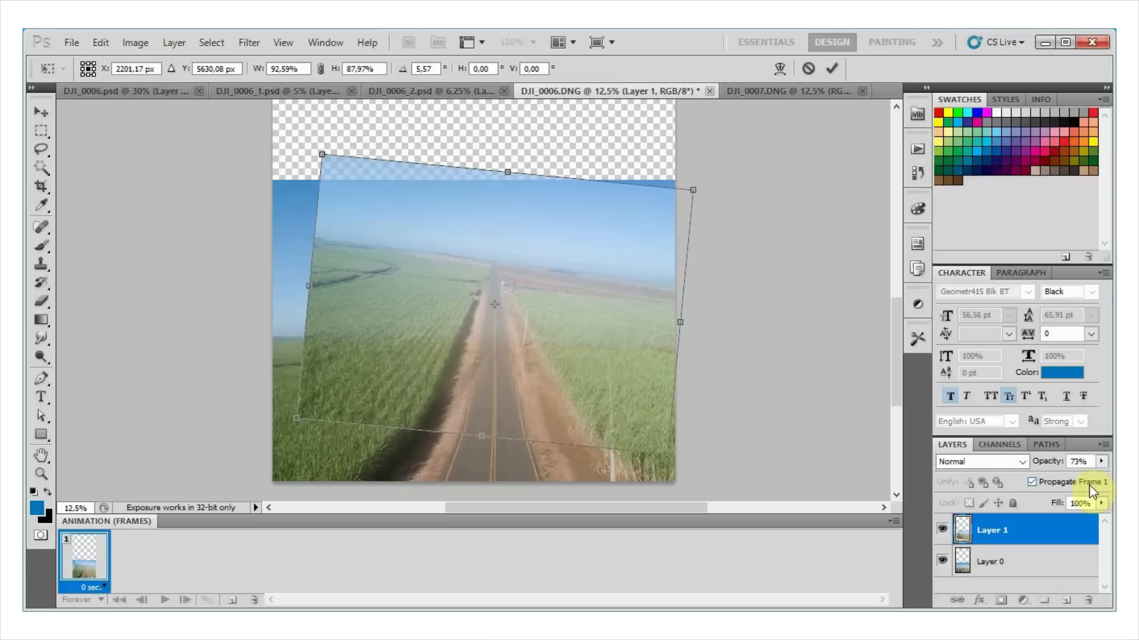
# Restore the overlaid photo's opacity to 100% and widen it to about 97.54%.
pyautogui.click(1102, 461)
pyautogui.moveTo(1087, 478)
pyautogui.mouseDown()
pyautogui.moveTo(1047, 488)
pyautogui.moveTo(1103, 475)
pyautogui.mouseUp()
pyautogui.moveTo(681, 323); pyautogui.dragTo(691, 323)
pyautogui.moveTo(309, 286); pyautogui.dragTo(300, 285)
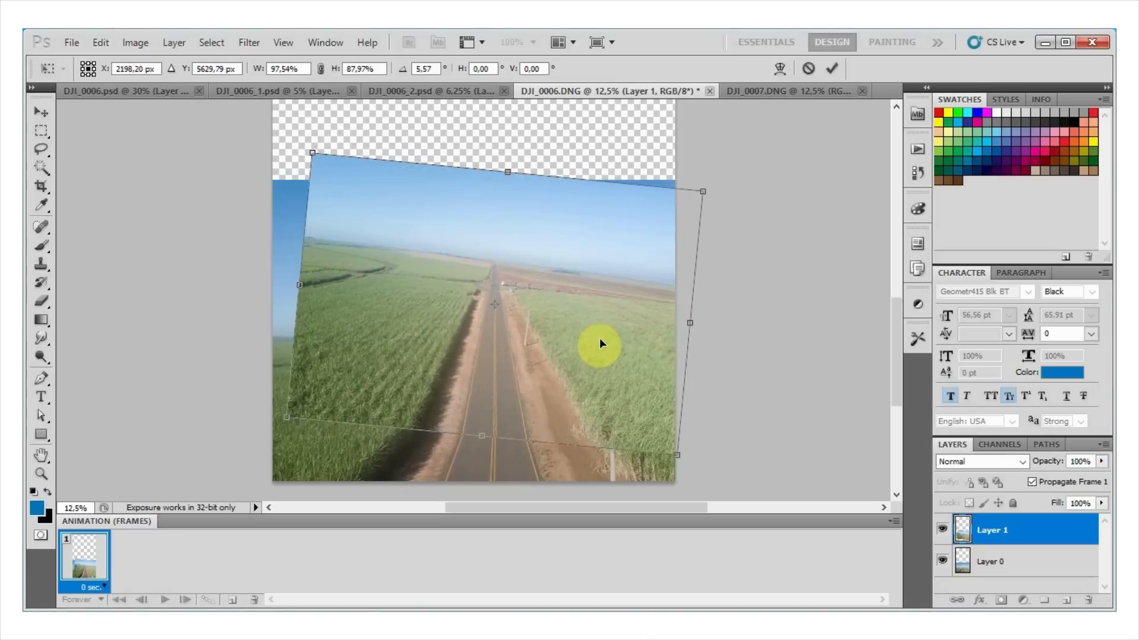
# Narrow the overlaid photo to about 92.13% width, realign it with the road below and apply the transformation.
pyautogui.scroll(2, 616, 341)
pyautogui.moveTo(297, 310); pyautogui.dragTo(291, 306)
pyautogui.moveTo(615, 405); pyautogui.dragTo(621, 366)
pyautogui.moveTo(687, 318); pyautogui.dragTo(676, 318)
pyautogui.moveTo(589, 331); pyautogui.dragTo(594, 352)
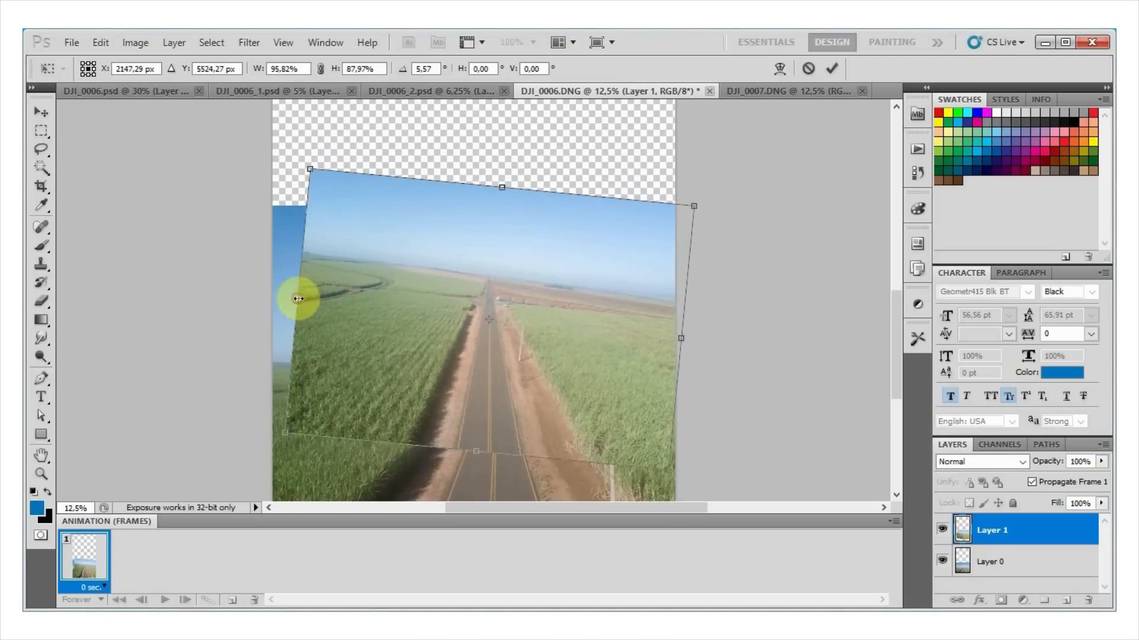
pyautogui.moveTo(297, 299); pyautogui.dragTo(311, 308)
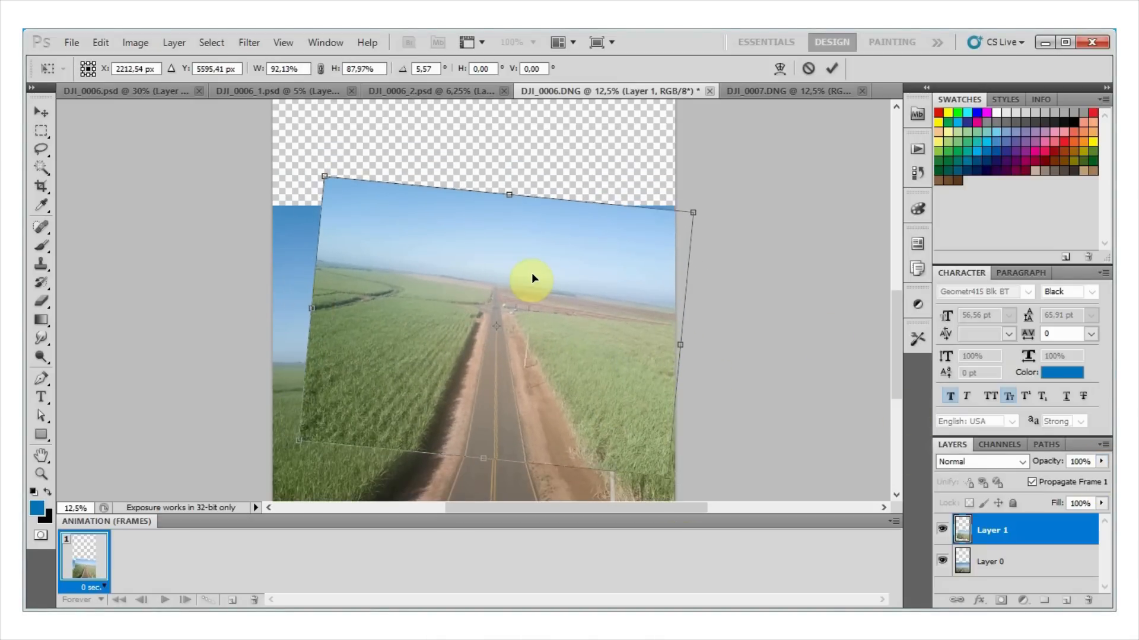
pyautogui.click(41, 111)
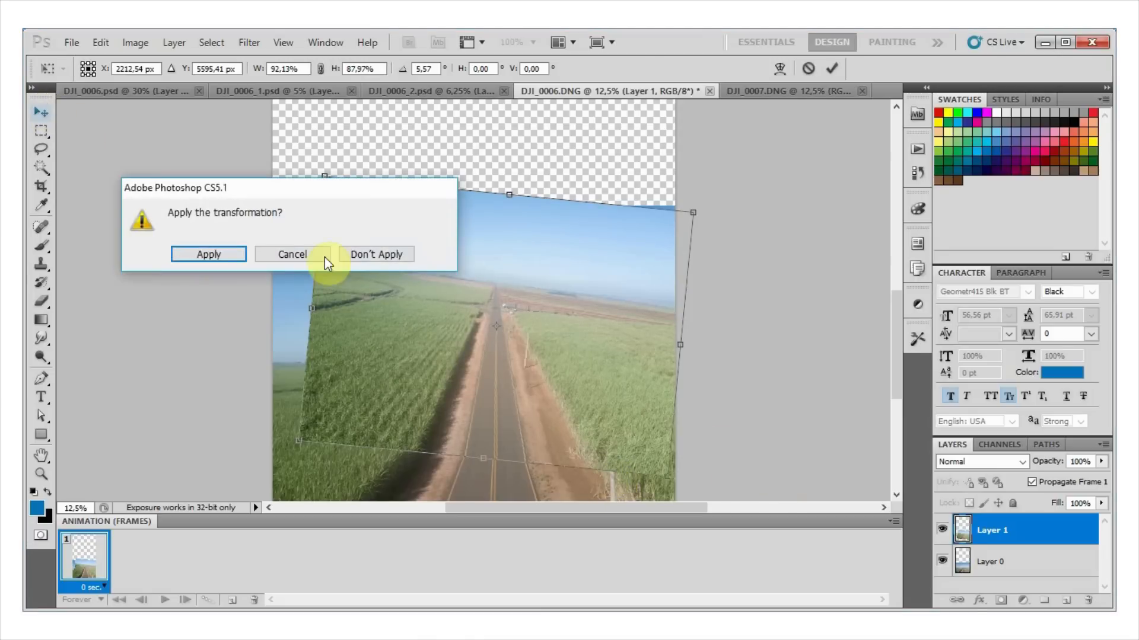
pyautogui.click(232, 255)
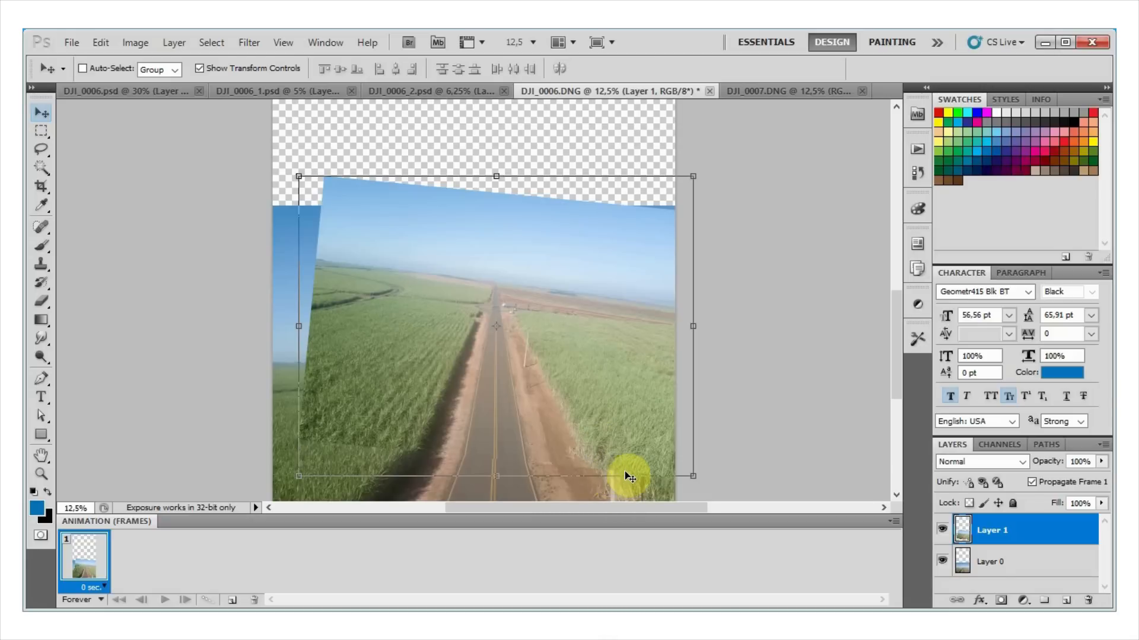
# Nudge the overlaid photo slightly to the left to match the road's centre lines.
pyautogui.moveTo(895, 344)
pyautogui.mouseDown()
pyautogui.moveTo(893, 364)
pyautogui.moveTo(895, 341)
pyautogui.mouseUp()
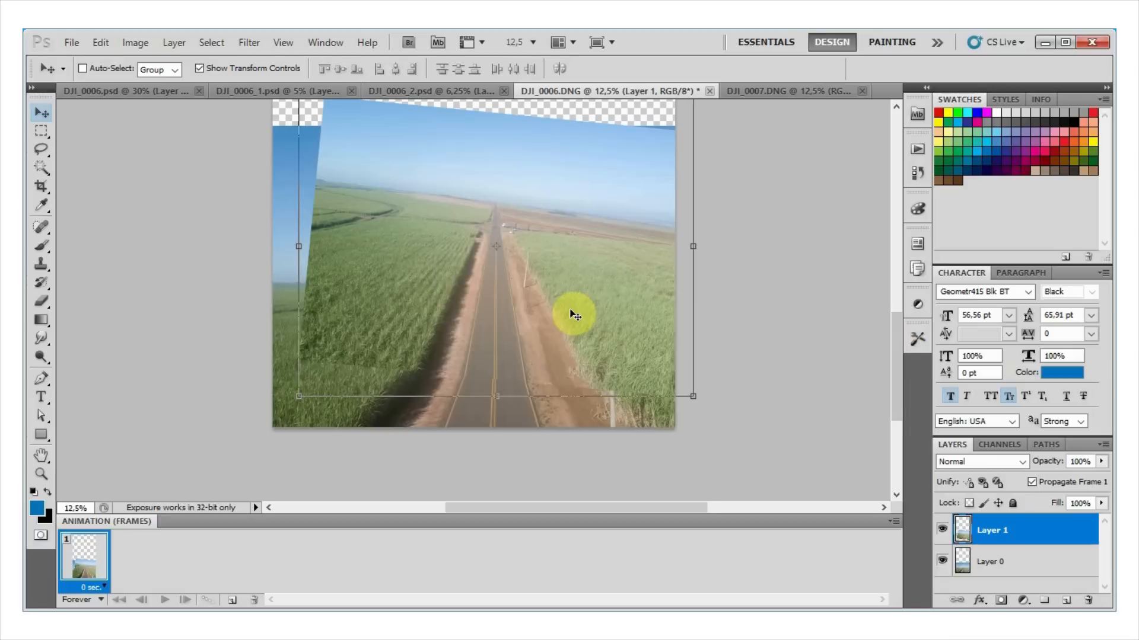
pyautogui.press('Left')
pyautogui.press('Left')
pyautogui.press('Left')
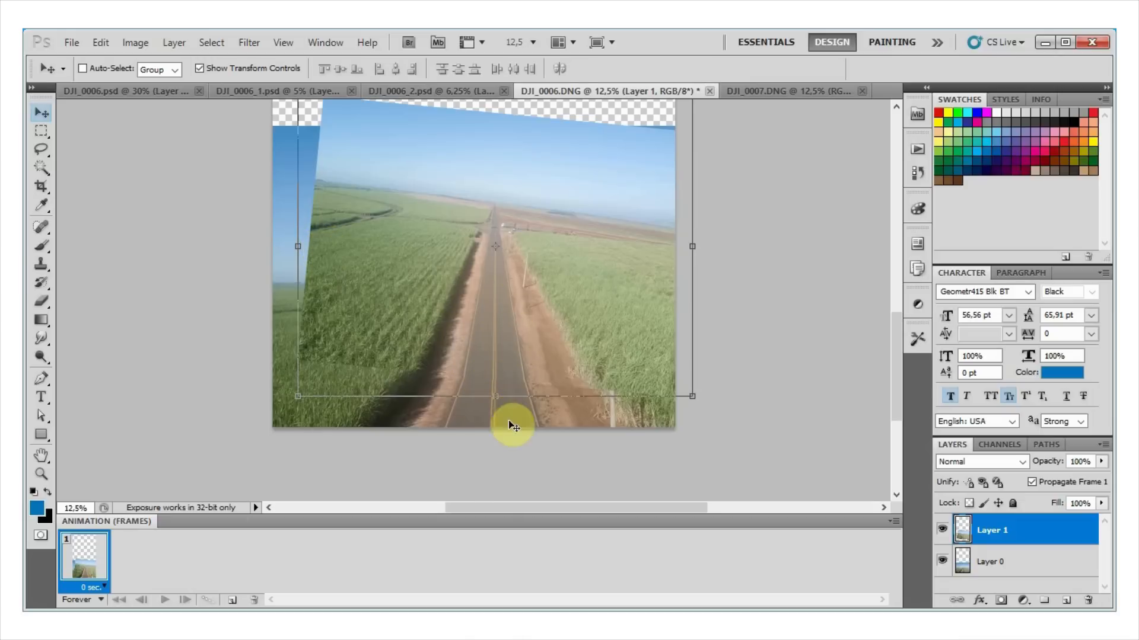
# Widen the overlaid DJI_0007 photo to about 102.25%, rotate it to about -1.21° and shift it over the lower road.
pyautogui.click(296, 247)
pyautogui.moveTo(295, 247); pyautogui.dragTo(281, 246)
pyautogui.moveTo(549, 320); pyautogui.dragTo(557, 321)
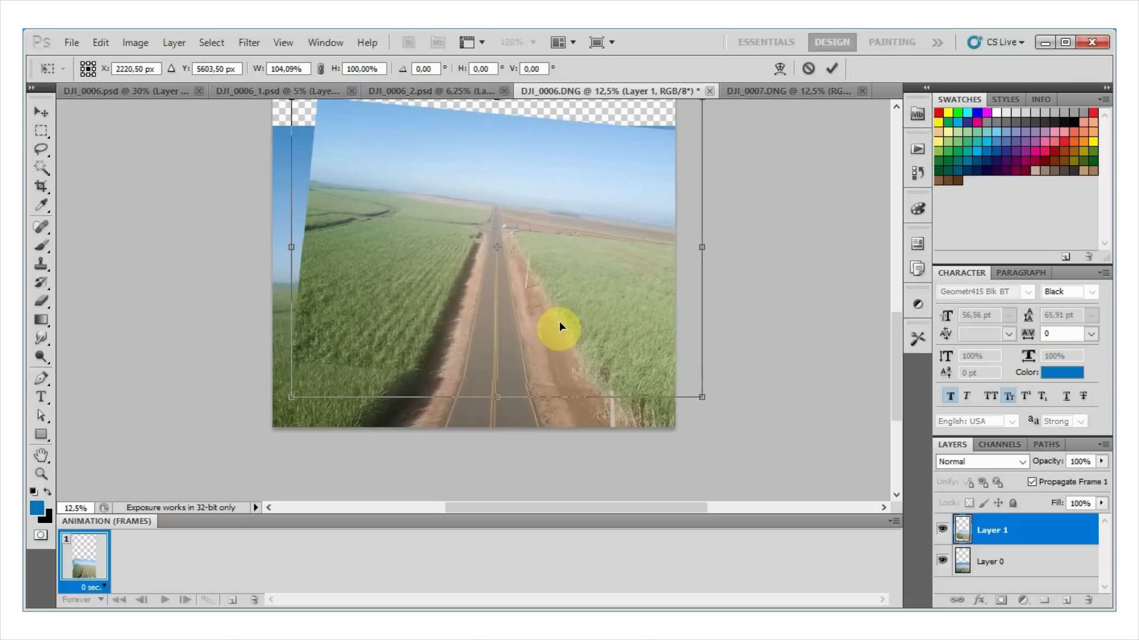
pyautogui.moveTo(290, 248); pyautogui.dragTo(305, 235)
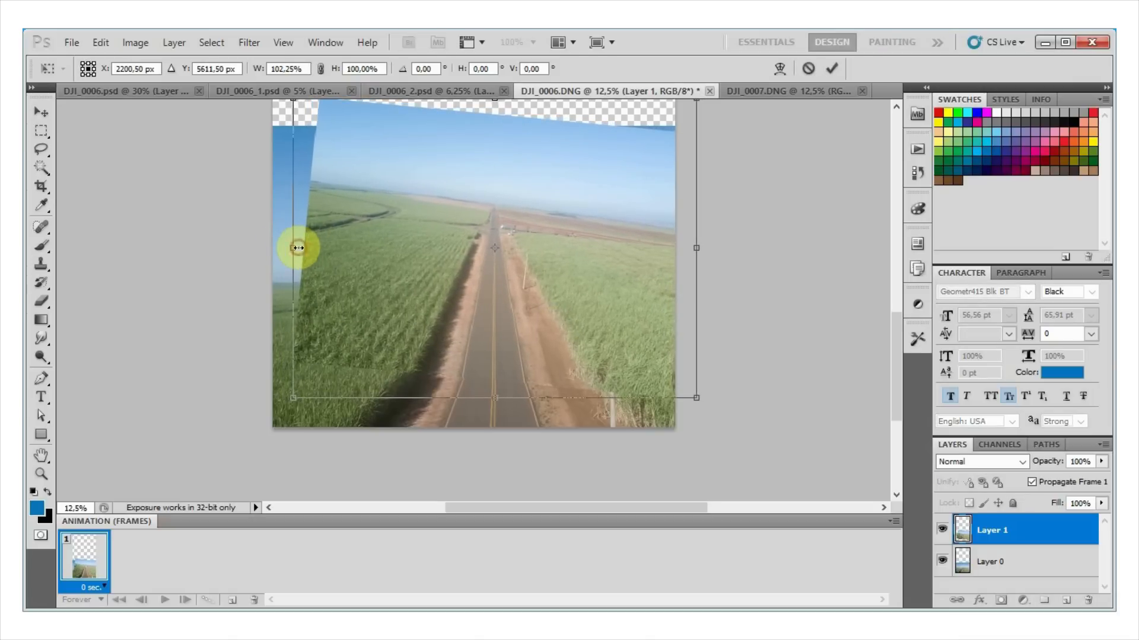
pyautogui.moveTo(724, 261); pyautogui.dragTo(723, 257)
pyautogui.moveTo(632, 287); pyautogui.dragTo(627, 285)
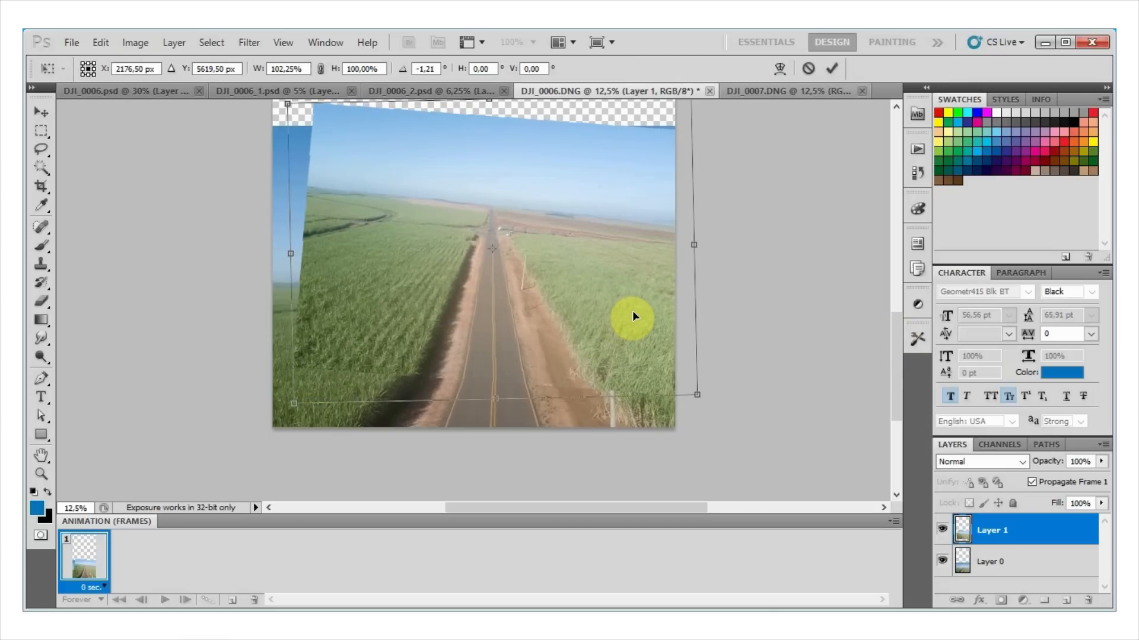
pyautogui.moveTo(632, 312); pyautogui.dragTo(632, 311)
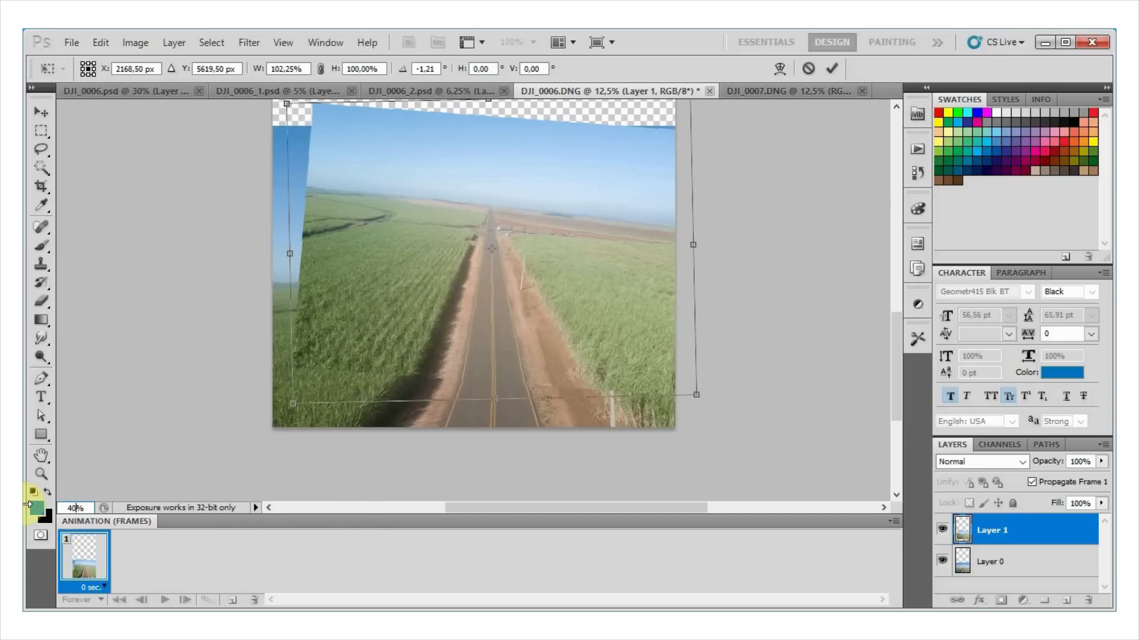
# Nudge the overlaid photo horizontally until its yellow centre lines meet those of the lower photo, checking at 40% zoom.
pyautogui.press('Return')
pyautogui.moveTo(896, 385); pyautogui.dragTo(885, 415)
pyautogui.press('Right')
pyautogui.press('Right')
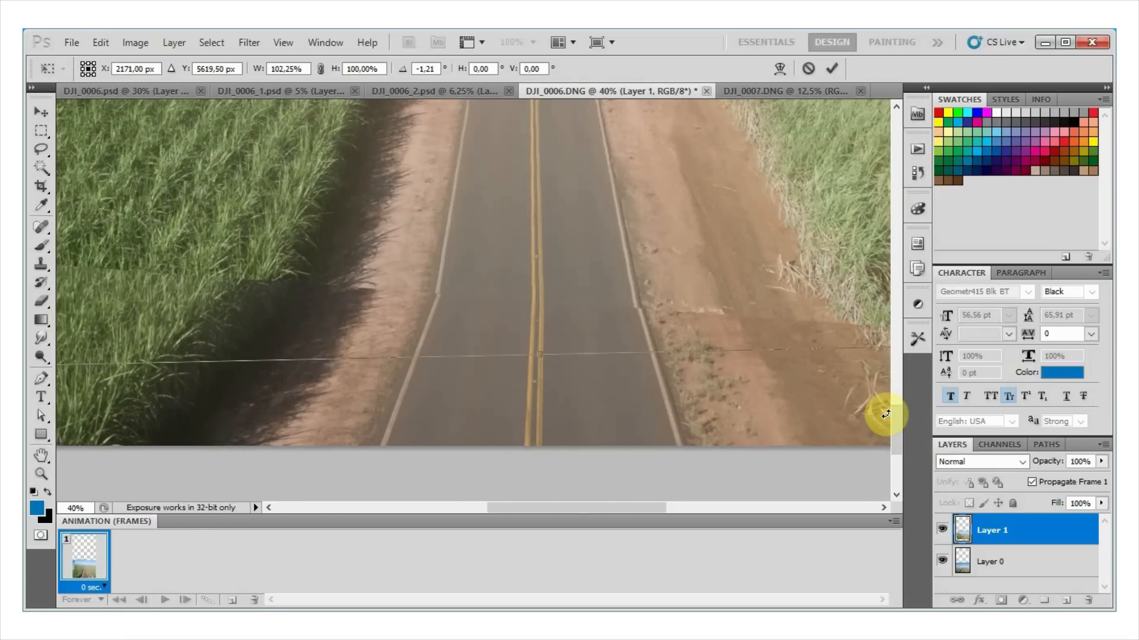
pyautogui.press('Right')
pyautogui.press('Left')
pyautogui.press('Left')
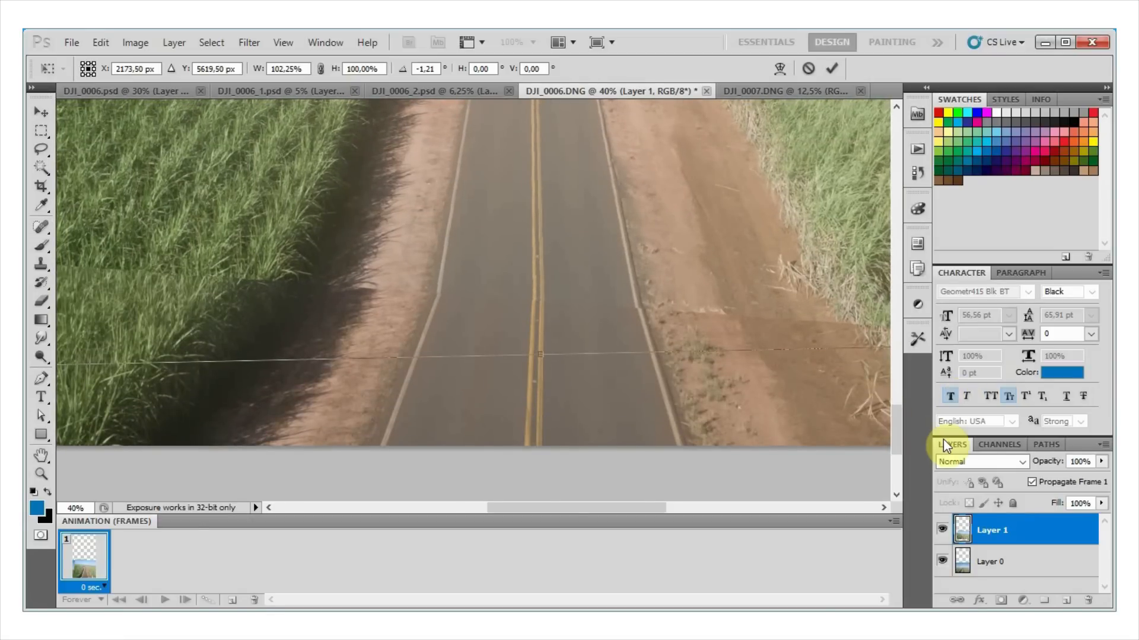
# Rotate the overlaid photo to about -1.43°, widen it to about 102.50% and nudge it left to realign the centre lines.
pyautogui.moveTo(504, 508); pyautogui.dragTo(597, 497)
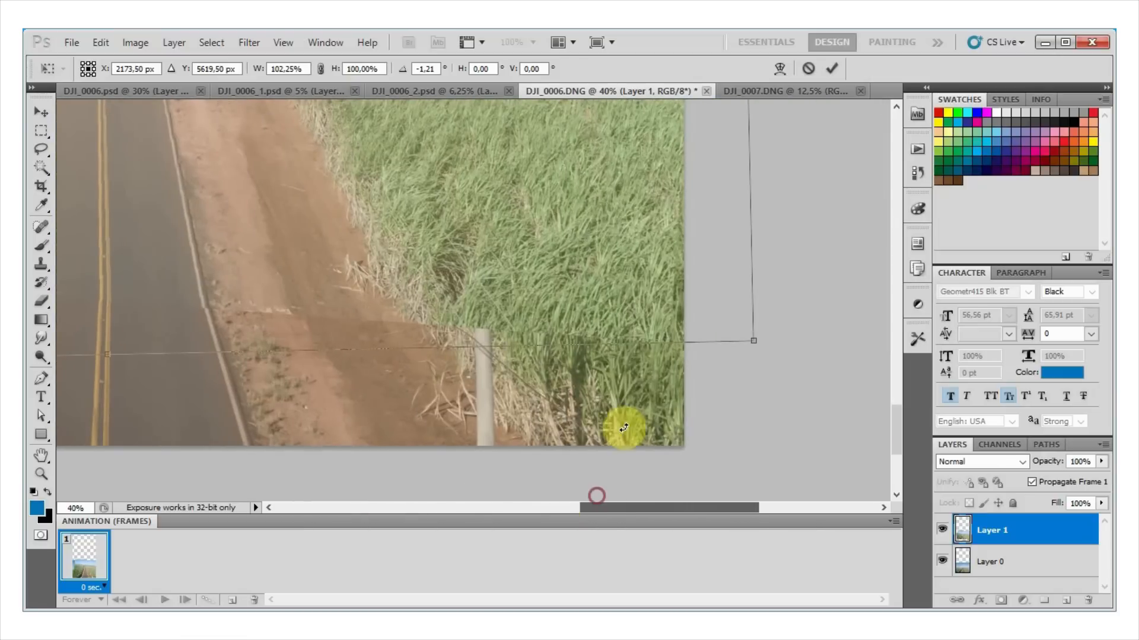
pyautogui.moveTo(775, 211); pyautogui.dragTo(779, 206)
pyautogui.moveTo(899, 437); pyautogui.dragTo(899, 394)
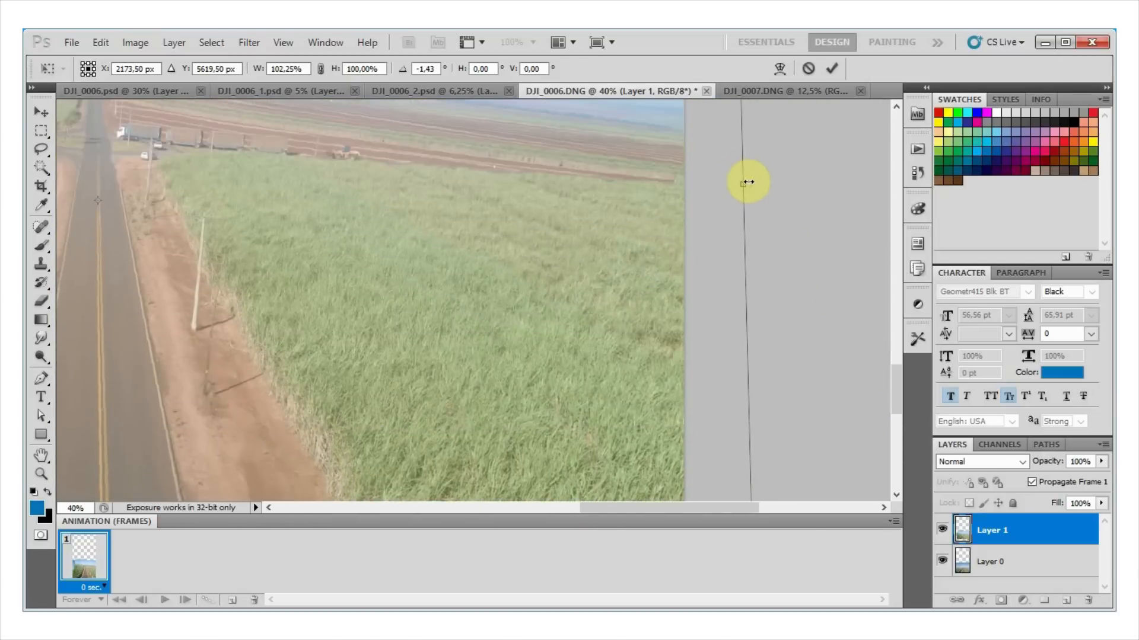
pyautogui.moveTo(747, 183); pyautogui.dragTo(749, 182)
pyautogui.moveTo(739, 506); pyautogui.dragTo(684, 504)
pyautogui.moveTo(896, 372); pyautogui.dragTo(894, 410)
pyautogui.press('Left')
pyautogui.press('Left')
pyautogui.press('Left')
pyautogui.press('Left')
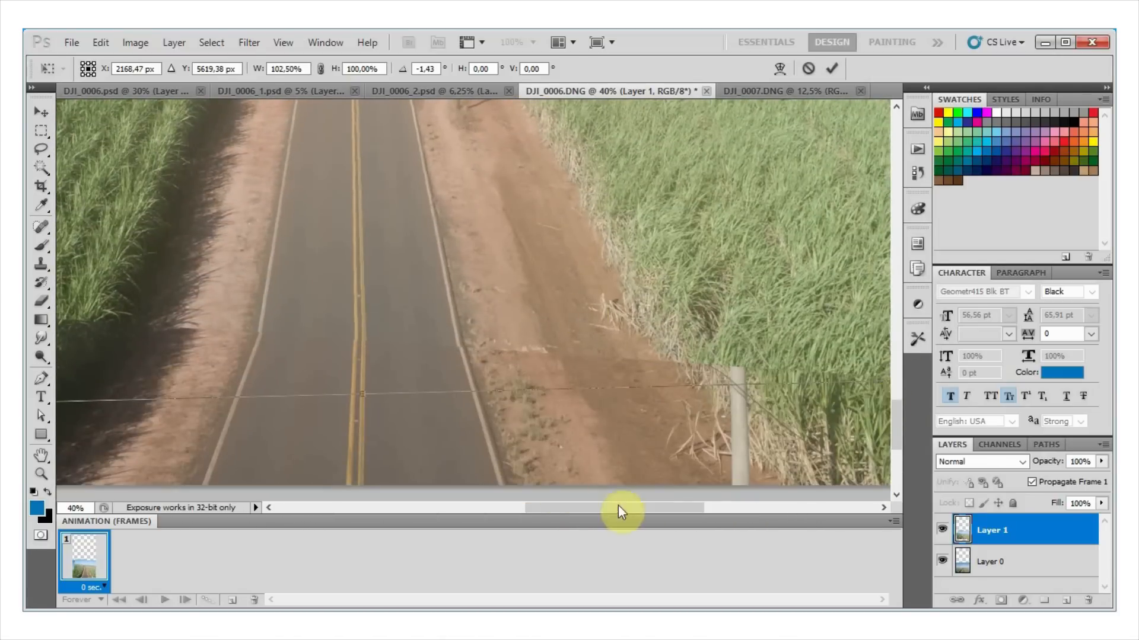
# Narrow the overlaid photo to about 102.18% width and nudge it left onto the road's centre lines.
pyautogui.moveTo(561, 505); pyautogui.dragTo(428, 505)
pyautogui.moveTo(898, 417); pyautogui.dragTo(902, 383)
pyautogui.moveTo(323, 216); pyautogui.dragTo(326, 216)
pyautogui.moveTo(454, 506); pyautogui.dragTo(521, 506)
pyautogui.moveTo(899, 404); pyautogui.dragTo(901, 444)
pyautogui.press('Left')
pyautogui.press('Left')
pyautogui.press('Left')
pyautogui.press('Left')
pyautogui.press('Left')
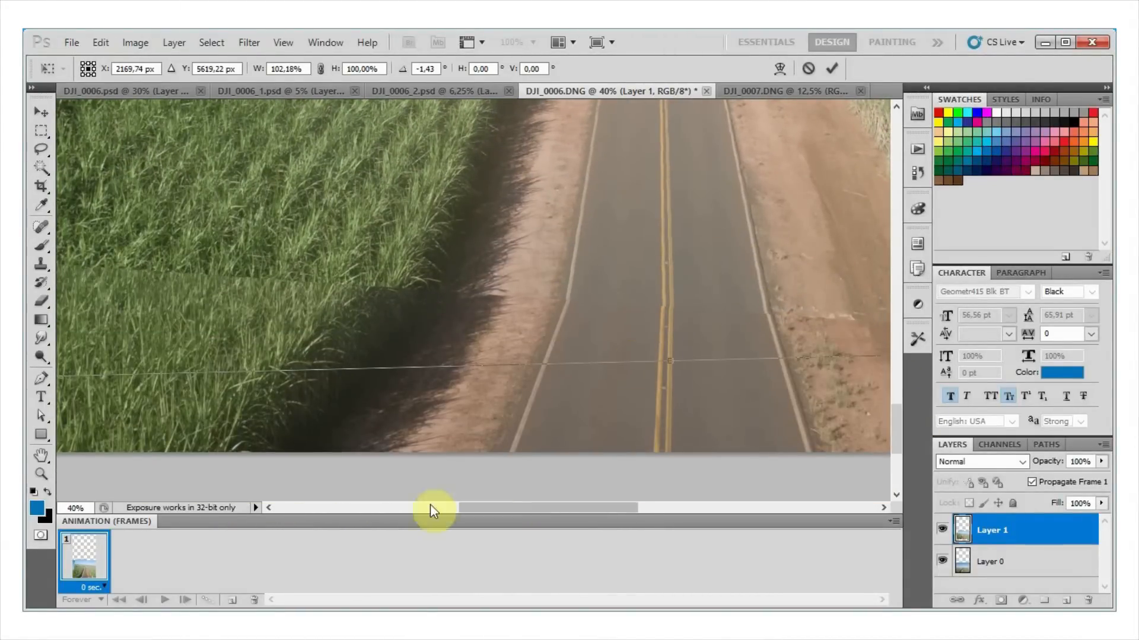
# Widen the overlaid photo to about 102.44%, nudge it left onto the centre lines and apply the transformation.
pyautogui.moveTo(538, 508); pyautogui.dragTo(672, 507)
pyautogui.moveTo(900, 428); pyautogui.dragTo(900, 385)
pyautogui.moveTo(682, 217); pyautogui.dragTo(685, 217)
pyautogui.moveTo(690, 509); pyautogui.dragTo(630, 509)
pyautogui.moveTo(896, 384); pyautogui.dragTo(904, 444)
pyautogui.press('Left')
pyautogui.press('Left')
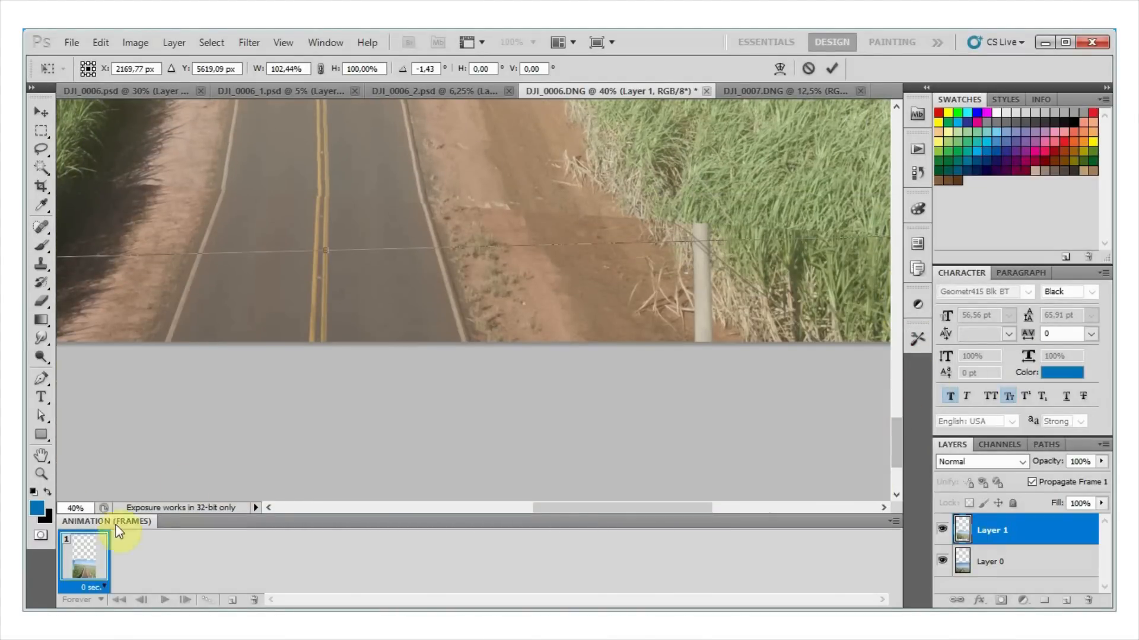
pyautogui.moveTo(88, 509); pyautogui.dragTo(51, 515)
pyautogui.write('10')
pyautogui.press('Return')
pyautogui.moveTo(899, 423); pyautogui.dragTo(893, 388)
pyautogui.press('Return')
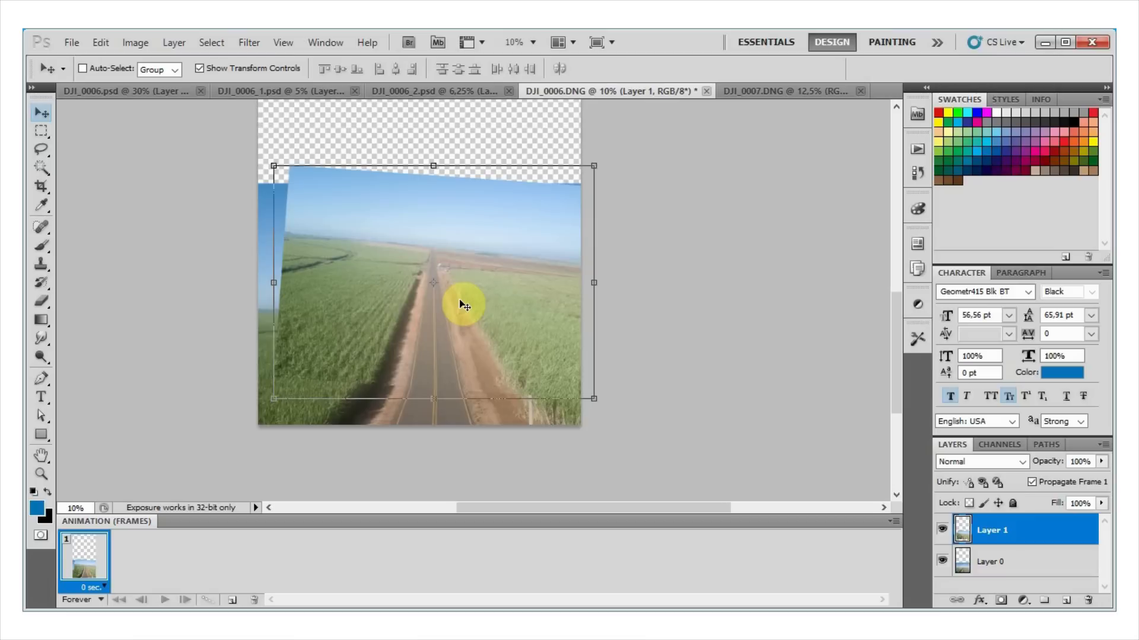
# Open DJI_0009.DNG and place it as a new layer over the road in the DJI_0006 composite.
pyautogui.click(59, 52)
pyautogui.click(83, 67)
pyautogui.click(582, 300)
pyautogui.click(758, 401)
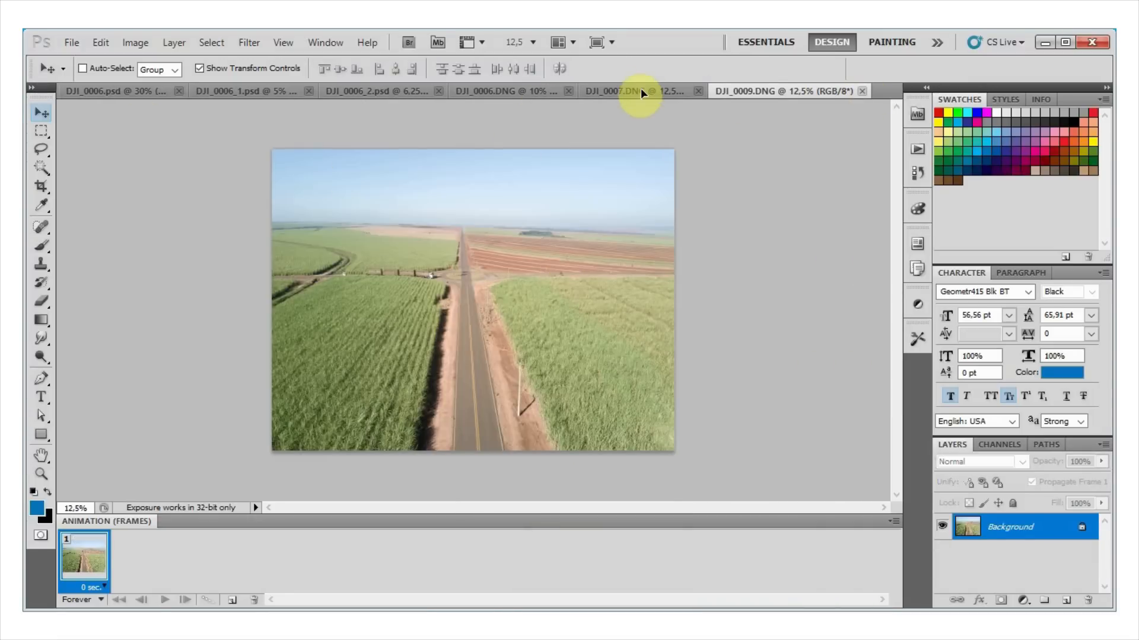
pyautogui.moveTo(641, 93); pyautogui.dragTo(520, 198)
pyautogui.moveTo(440, 229); pyautogui.dragTo(474, 267)
# Resize the DJI_0009 layer's width, rotate it slightly clockwise to follow the road below and apply the transformation.
pyautogui.moveTo(595, 226); pyautogui.dragTo(574, 227)
pyautogui.moveTo(274, 227); pyautogui.dragTo(287, 227)
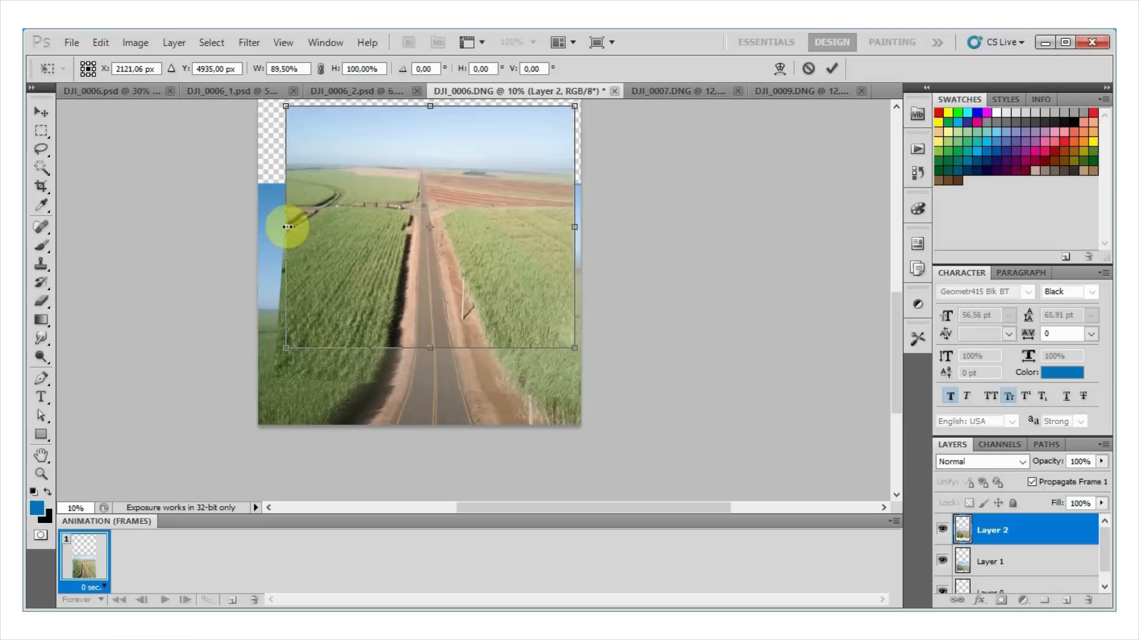
pyautogui.moveTo(596, 219); pyautogui.dragTo(602, 247)
pyautogui.click(36, 117)
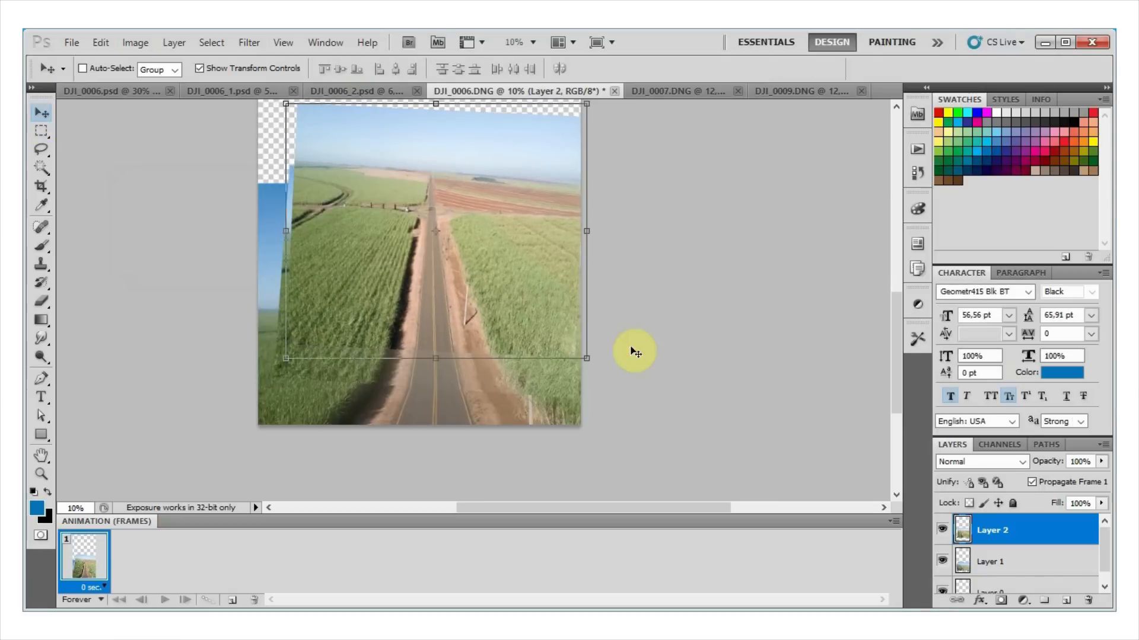
# Open DJI_0011.DNG and place it as a new layer over the DJI_0009 photo in the DJI_0006 composite.
pyautogui.moveTo(897, 310); pyautogui.dragTo(902, 299)
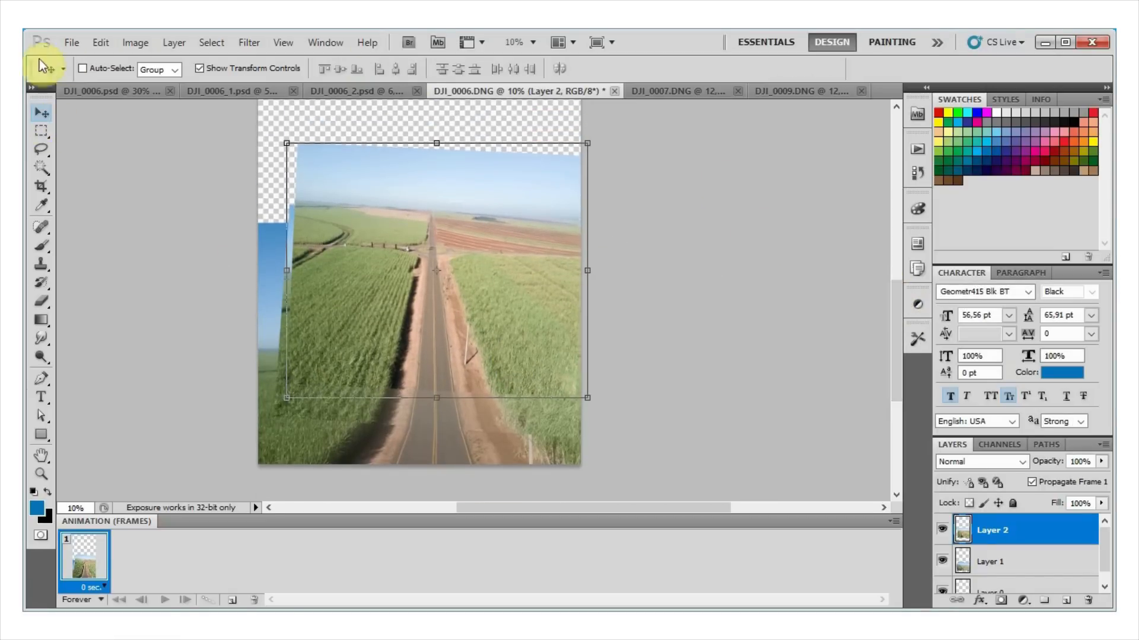
pyautogui.click(71, 43)
pyautogui.click(81, 75)
pyautogui.moveTo(793, 196); pyautogui.dragTo(793, 249)
pyautogui.click(484, 293)
pyautogui.doubleClick(504, 291)
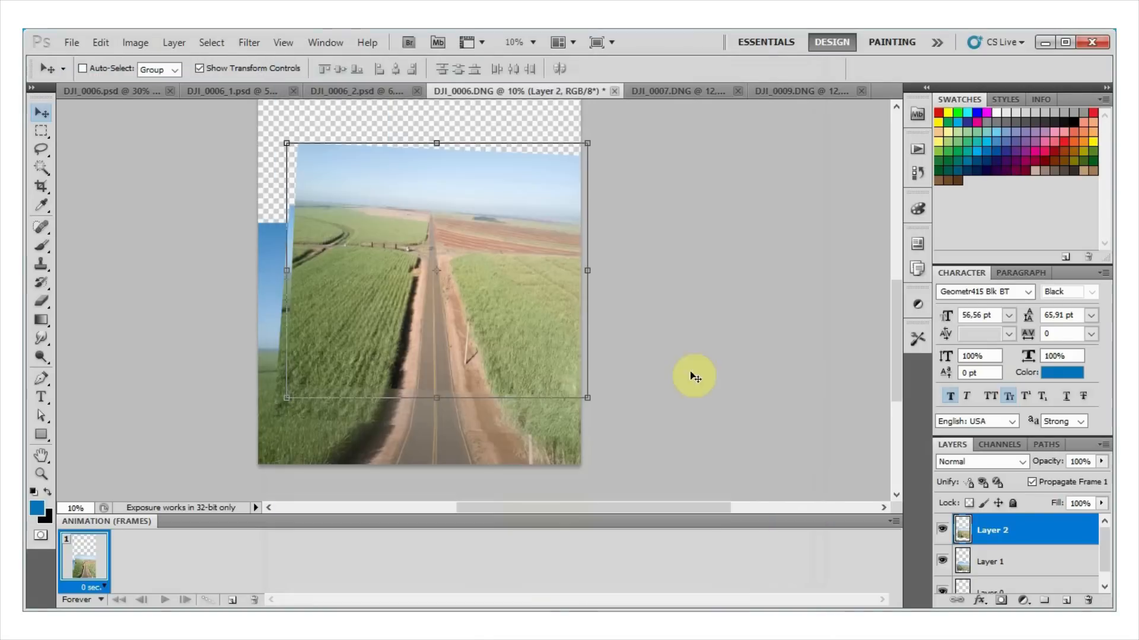
pyautogui.moveTo(603, 351); pyautogui.dragTo(508, 305)
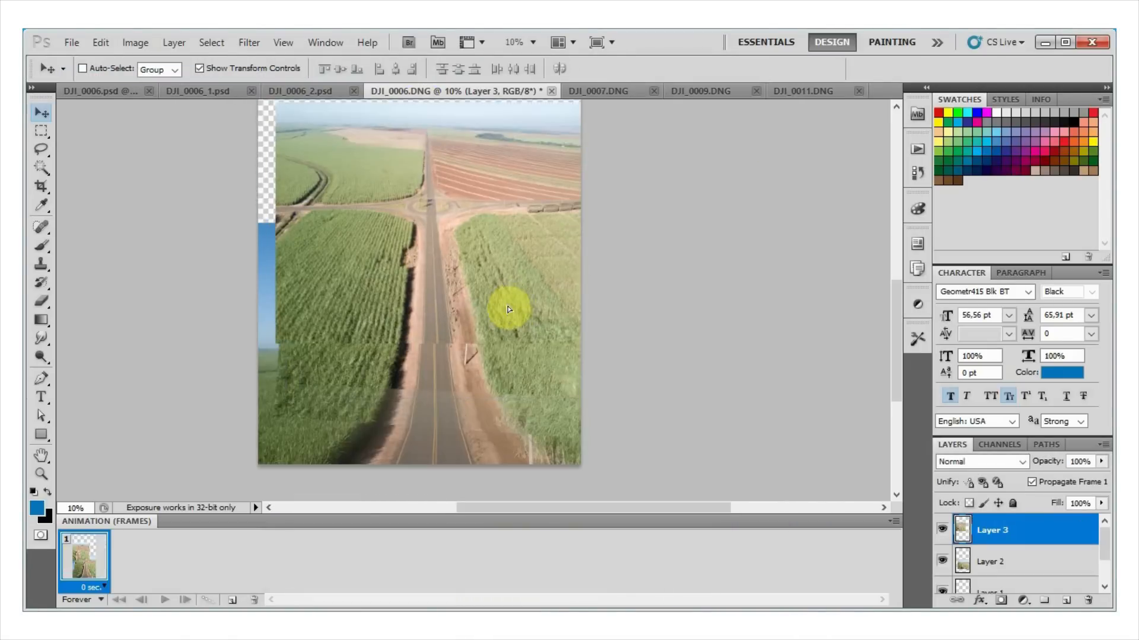
# Reposition the DJI_0011 layer so its road meets the road below, checking the seam at 40% zoom.
pyautogui.scroll(-2, 908, 394)
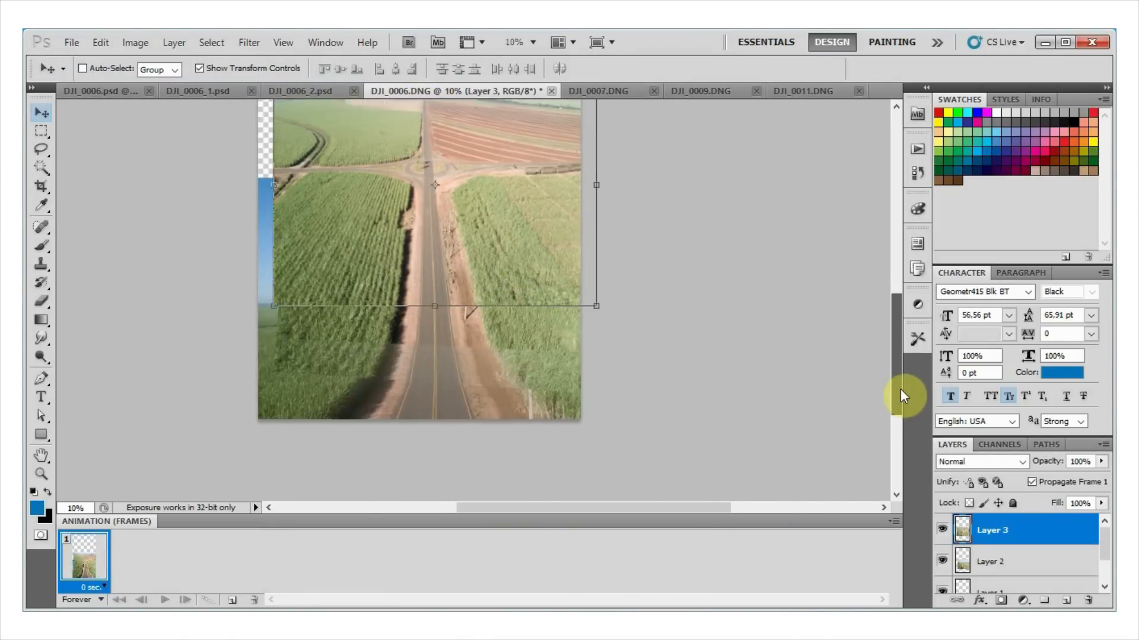
pyautogui.moveTo(1100, 461)
pyautogui.mouseDown()
pyautogui.moveTo(1049, 483)
pyautogui.moveTo(1109, 475)
pyautogui.mouseUp()
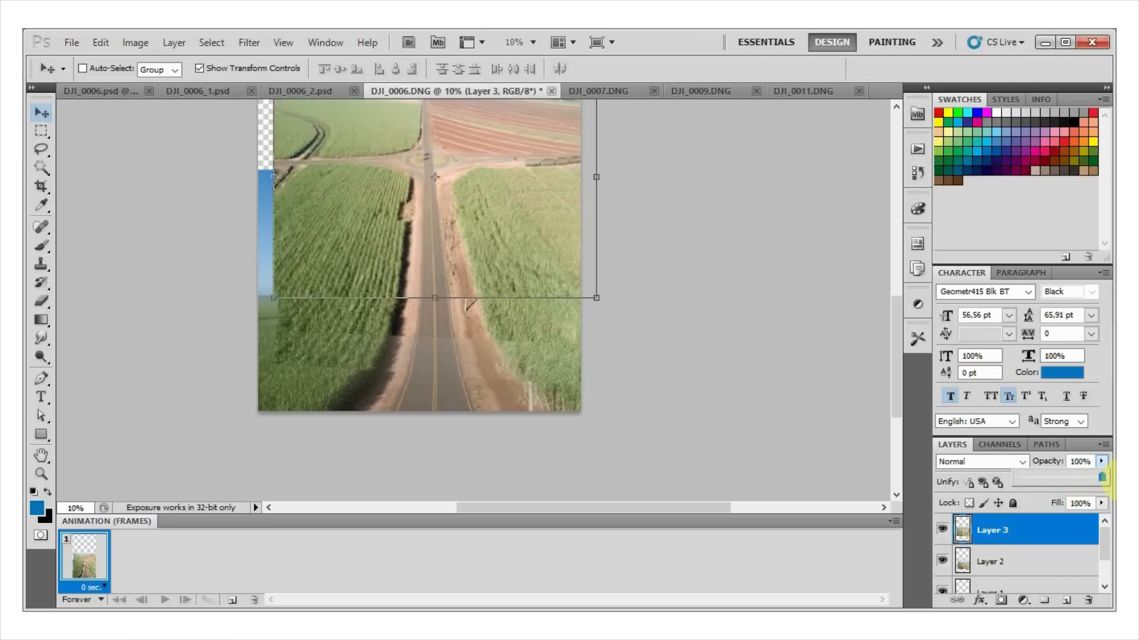
pyautogui.moveTo(488, 223); pyautogui.dragTo(495, 229)
pyautogui.click(41, 130)
pyautogui.click(42, 112)
pyautogui.press('Left')
pyautogui.moveTo(85, 508); pyautogui.dragTo(29, 510)
pyautogui.write('40')
pyautogui.press('Return')
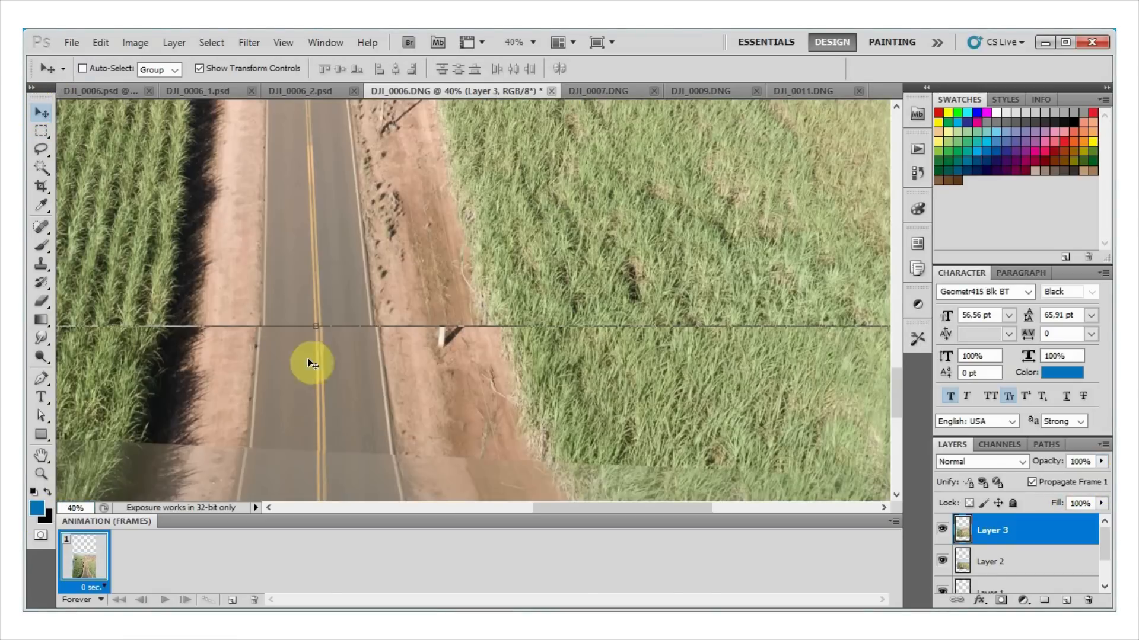
# Select Layer 2 and adjust its position and width so its road edges line up with the neighbouring photos.
pyautogui.click(1031, 560)
pyautogui.moveTo(476, 394); pyautogui.dragTo(470, 392)
pyautogui.moveTo(630, 508); pyautogui.dragTo(701, 507)
pyautogui.moveTo(896, 393)
pyautogui.mouseDown()
pyautogui.moveTo(896, 365)
pyautogui.moveTo(895, 379)
pyautogui.mouseUp()
pyautogui.moveTo(623, 150); pyautogui.dragTo(634, 150)
pyautogui.moveTo(653, 508); pyautogui.dragTo(571, 509)
pyautogui.moveTo(896, 374); pyautogui.dragTo(896, 405)
pyautogui.moveTo(512, 280); pyautogui.dragTo(510, 280)
# Widen Layer 2 to about 101.97%, fine-tune its horizontal position and apply the transformation.
pyautogui.moveTo(529, 510); pyautogui.dragTo(440, 510)
pyautogui.moveTo(897, 397); pyautogui.dragTo(892, 365)
pyautogui.moveTo(84, 509); pyautogui.dragTo(35, 517)
pyautogui.write('30')
pyautogui.press('Return')
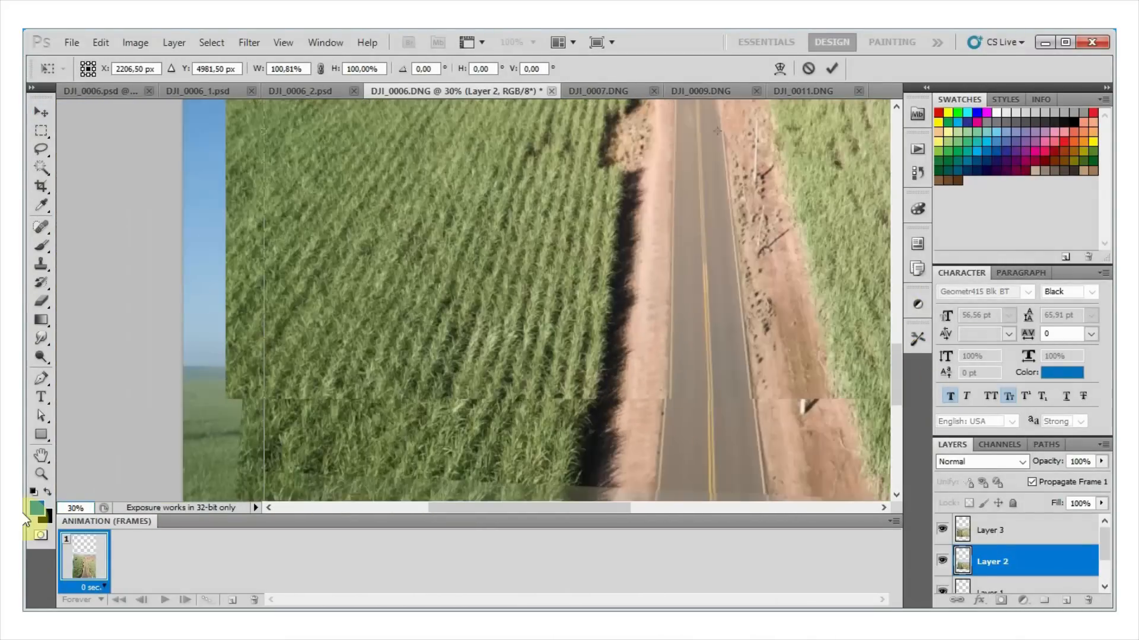
pyautogui.moveTo(263, 131); pyautogui.dragTo(258, 131)
pyautogui.moveTo(354, 134); pyautogui.dragTo(356, 134)
pyautogui.press('Return')
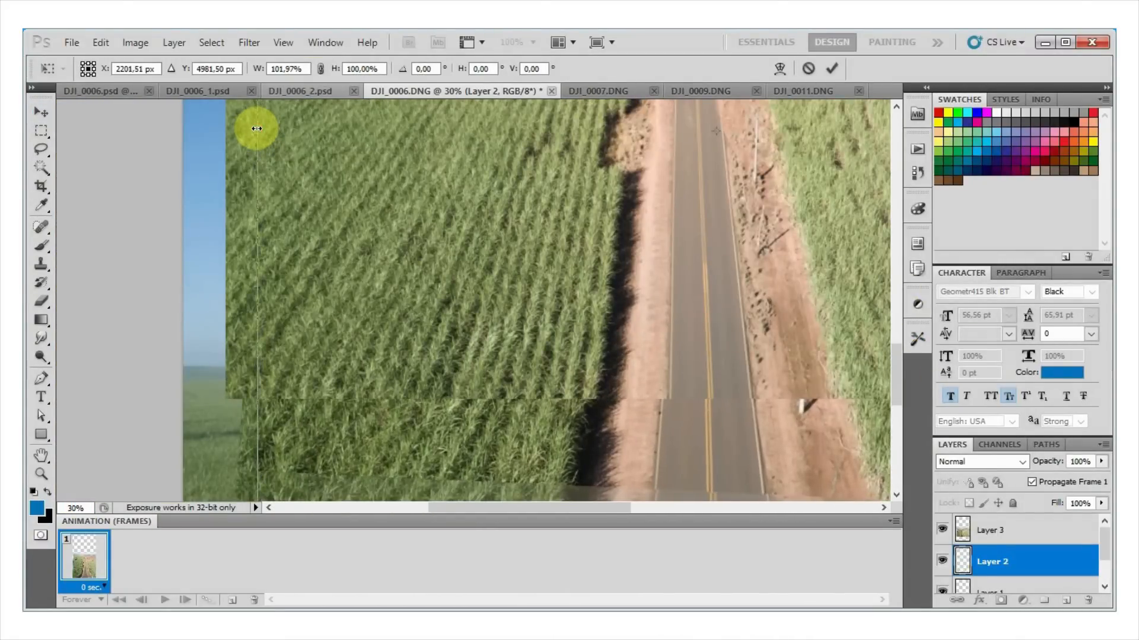
# Select Layer 3, widen it on its left side and shift it to match the road edges at the seam.
pyautogui.click(1033, 526)
pyautogui.moveTo(856, 414); pyautogui.dragTo(897, 370)
pyautogui.moveTo(226, 190); pyautogui.dragTo(212, 190)
pyautogui.moveTo(896, 371); pyautogui.dragTo(894, 406)
pyautogui.moveTo(771, 237); pyautogui.dragTo(778, 237)
pyautogui.moveTo(803, 305); pyautogui.dragTo(799, 306)
pyautogui.moveTo(756, 194); pyautogui.dragTo(763, 193)
# Adjust Layer 3 to about 104.16% width and 1.23° rotation, align it with the road below and apply the transformation.
pyautogui.moveTo(896, 388); pyautogui.dragTo(896, 361)
pyautogui.moveTo(228, 145); pyautogui.dragTo(219, 144)
pyautogui.moveTo(898, 363)
pyautogui.mouseDown()
pyautogui.moveTo(897, 383)
pyautogui.moveTo(897, 342)
pyautogui.mouseUp()
pyautogui.moveTo(223, 271); pyautogui.dragTo(208, 271)
pyautogui.moveTo(898, 349); pyautogui.dragTo(898, 393)
pyautogui.moveTo(688, 253)
pyautogui.mouseDown()
pyautogui.moveTo(706, 255)
pyautogui.moveTo(698, 237)
pyautogui.mouseUp()
pyautogui.moveTo(897, 391); pyautogui.dragTo(897, 344)
pyautogui.moveTo(216, 208); pyautogui.dragTo(207, 208)
pyautogui.moveTo(897, 341); pyautogui.dragTo(898, 400)
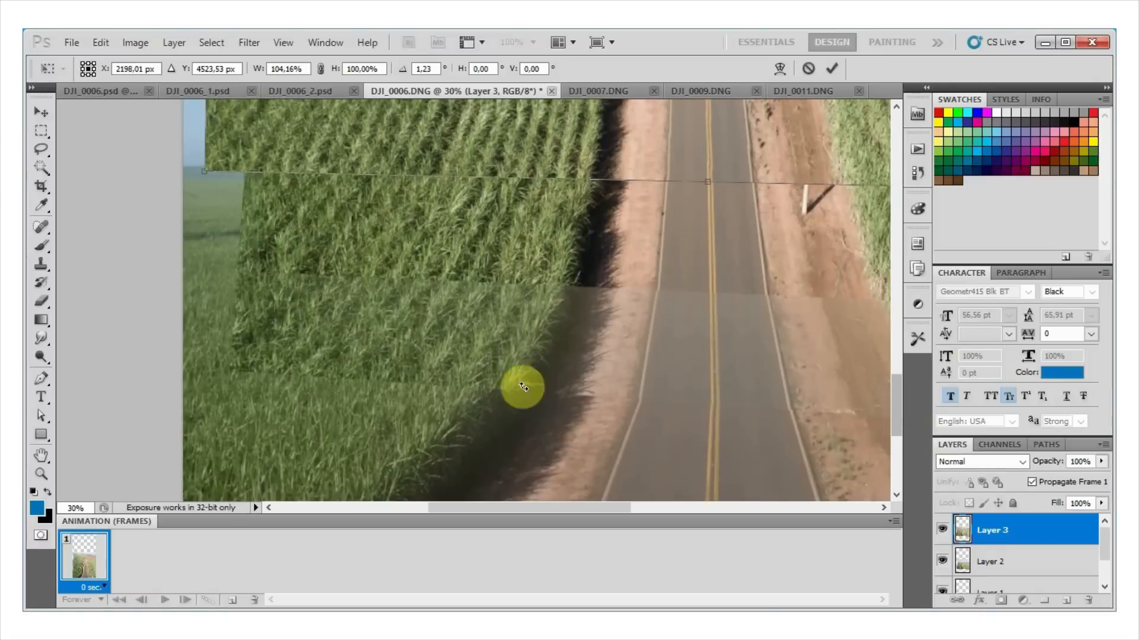
pyautogui.click(67, 510)
pyautogui.write('1')
pyautogui.press('Return')
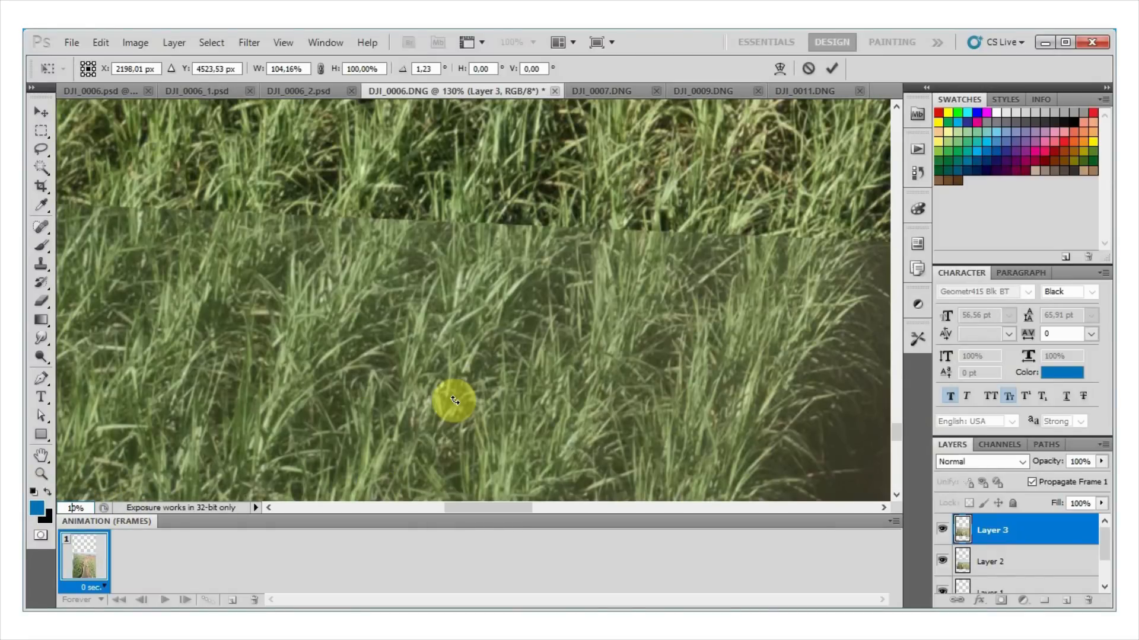
pyautogui.press('Return')
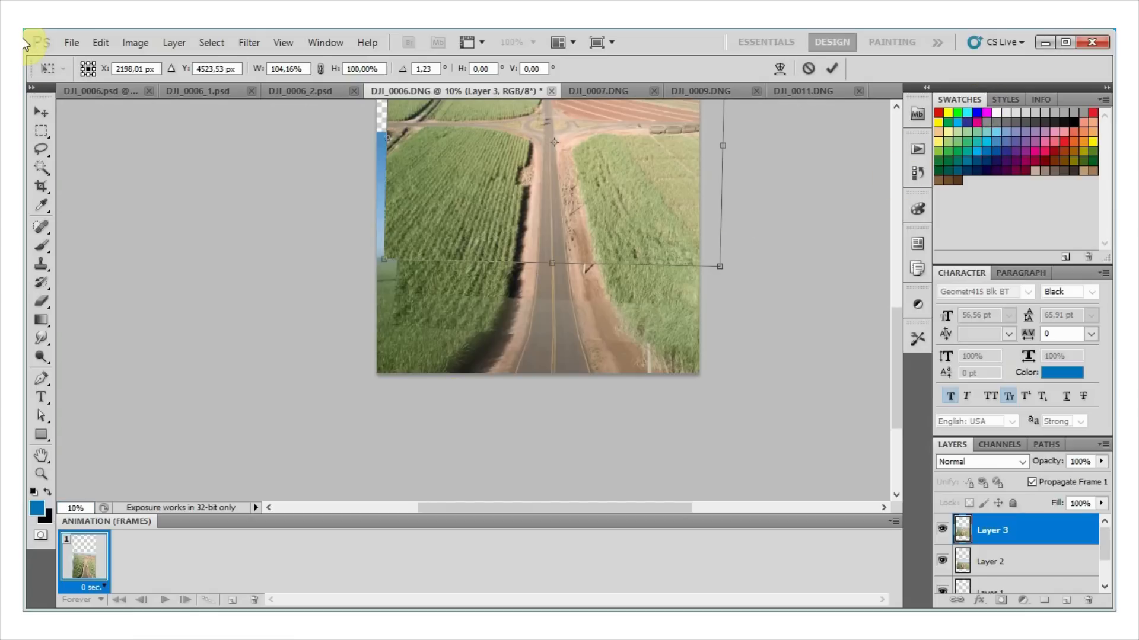
pyautogui.click(37, 111)
pyautogui.click(185, 254)
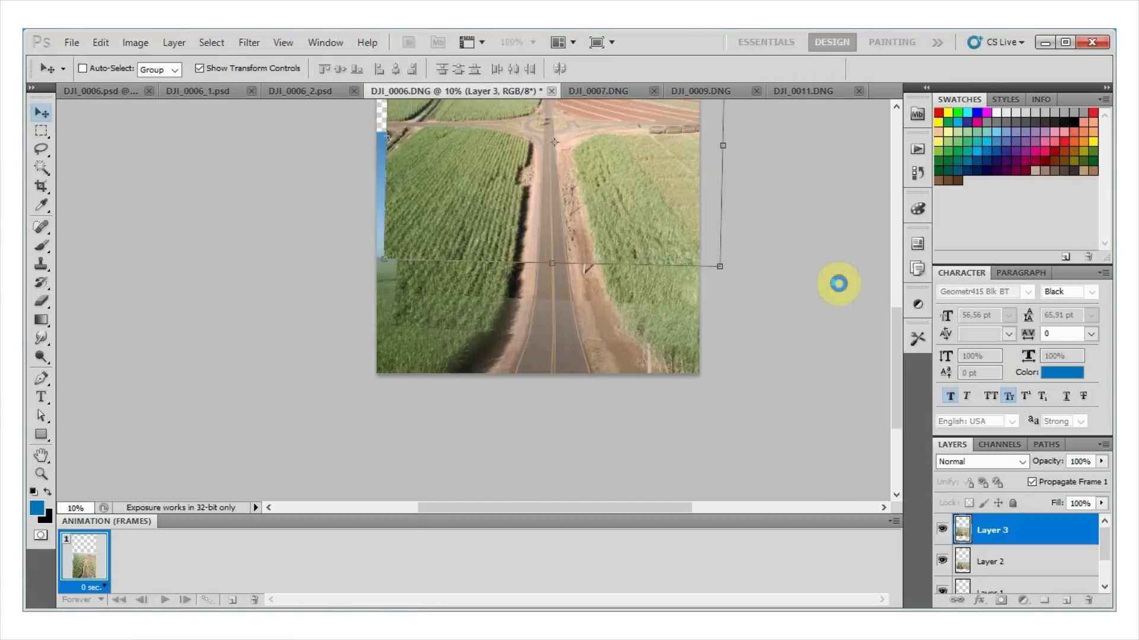
# Examine the seams between the stacked road photos with the transform controls hidden and shown.
pyautogui.click(40, 132)
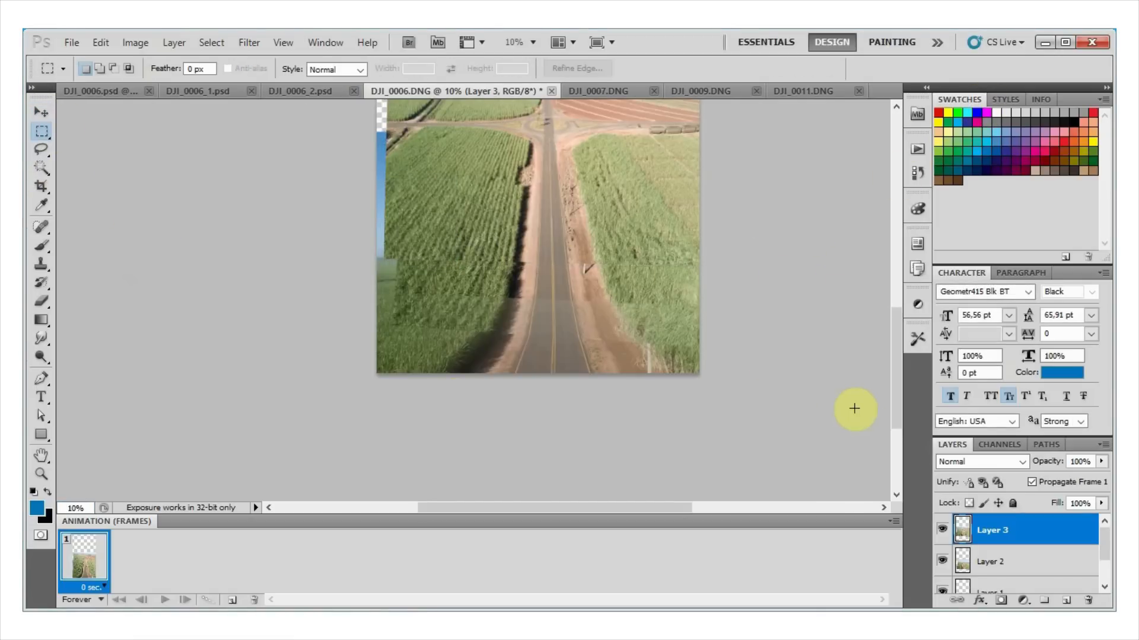
pyautogui.moveTo(894, 393)
pyautogui.mouseDown()
pyautogui.moveTo(897, 365)
pyautogui.moveTo(889, 373)
pyautogui.mouseUp()
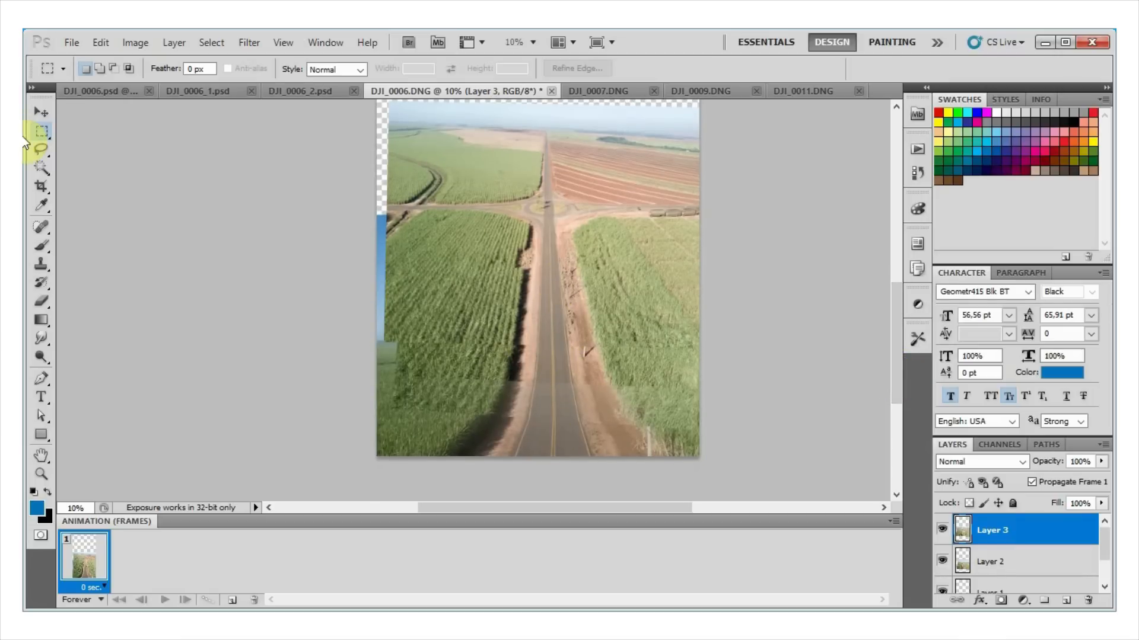
pyautogui.click(39, 113)
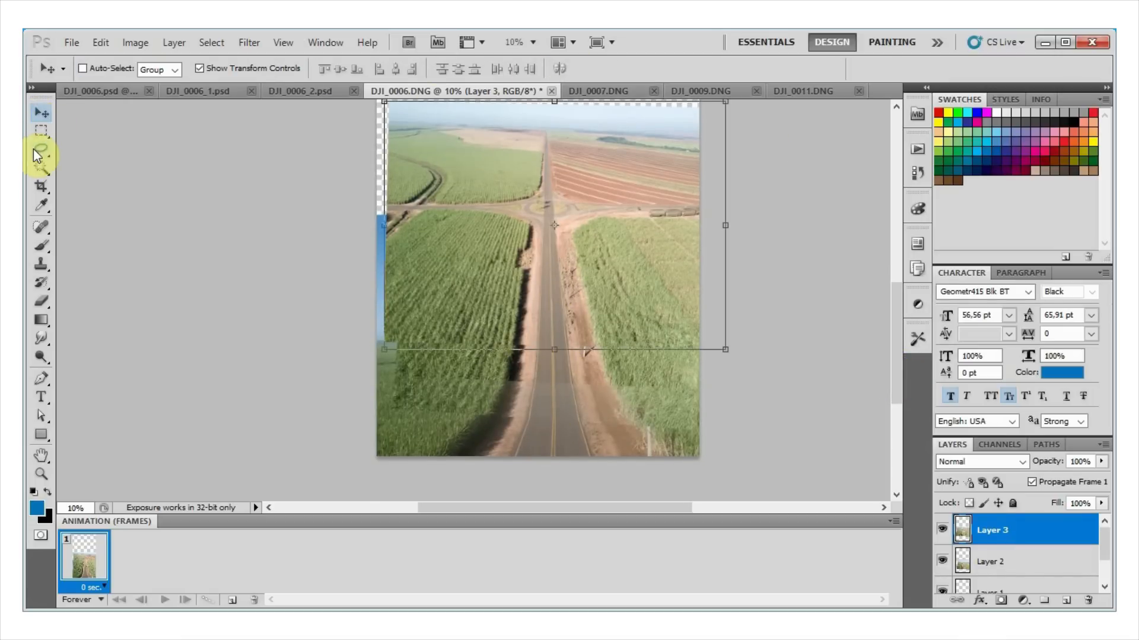
pyautogui.click(41, 132)
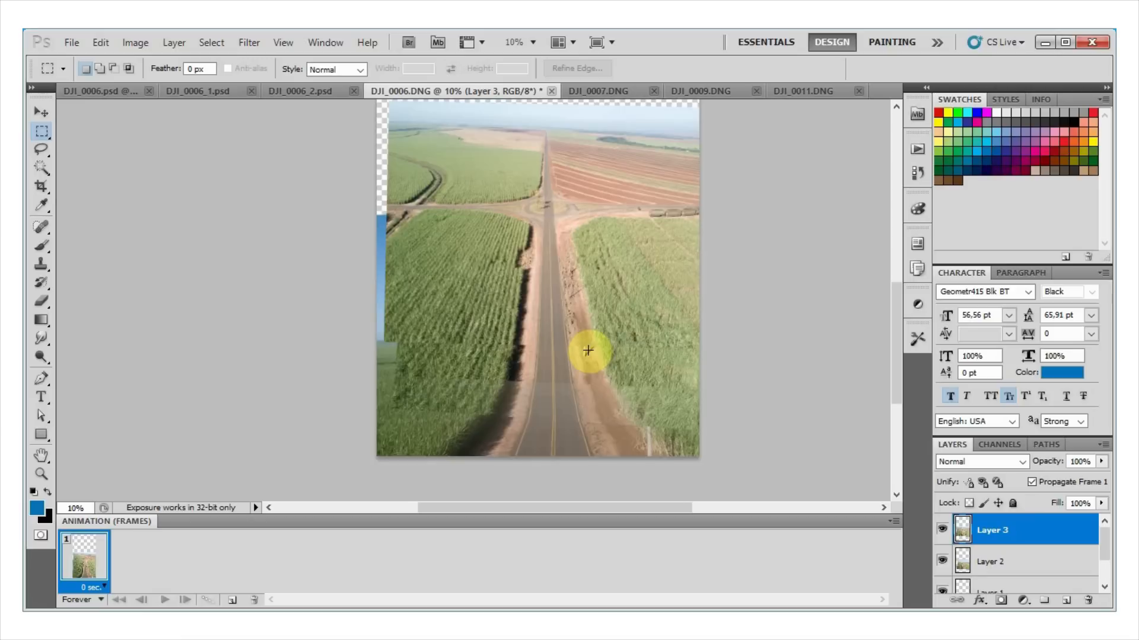
pyautogui.click(34, 112)
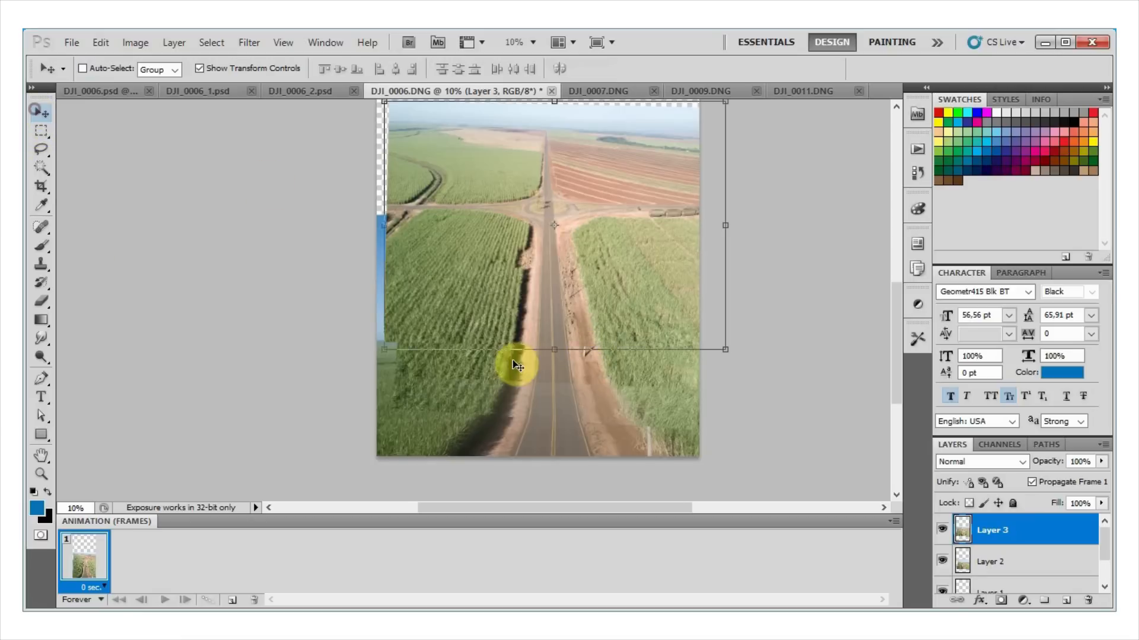
pyautogui.click(41, 130)
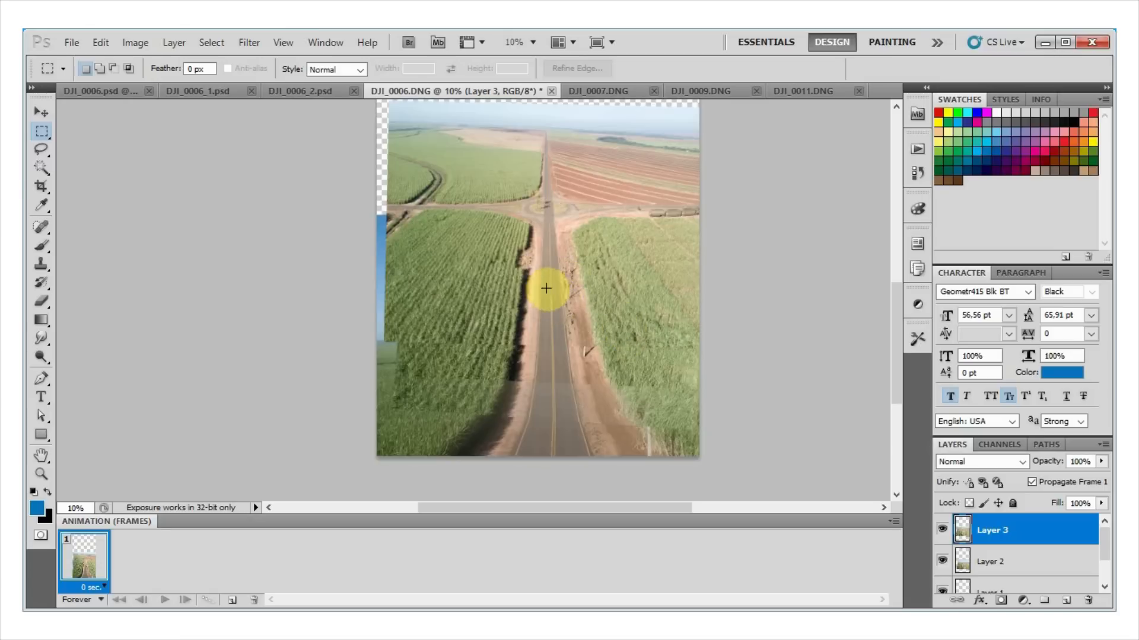
pyautogui.click(46, 115)
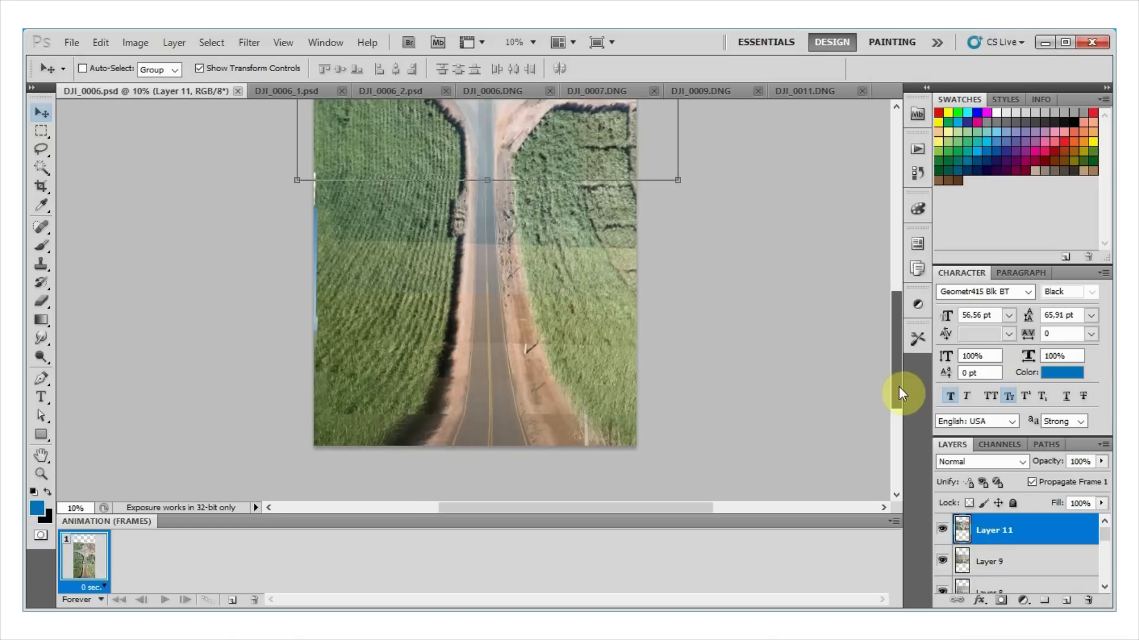
# Look over the composite from the transparent area above the intersection down to the lowest visible seam.
pyautogui.scroll(2, 897, 383)
pyautogui.scroll(8, 896, 383)
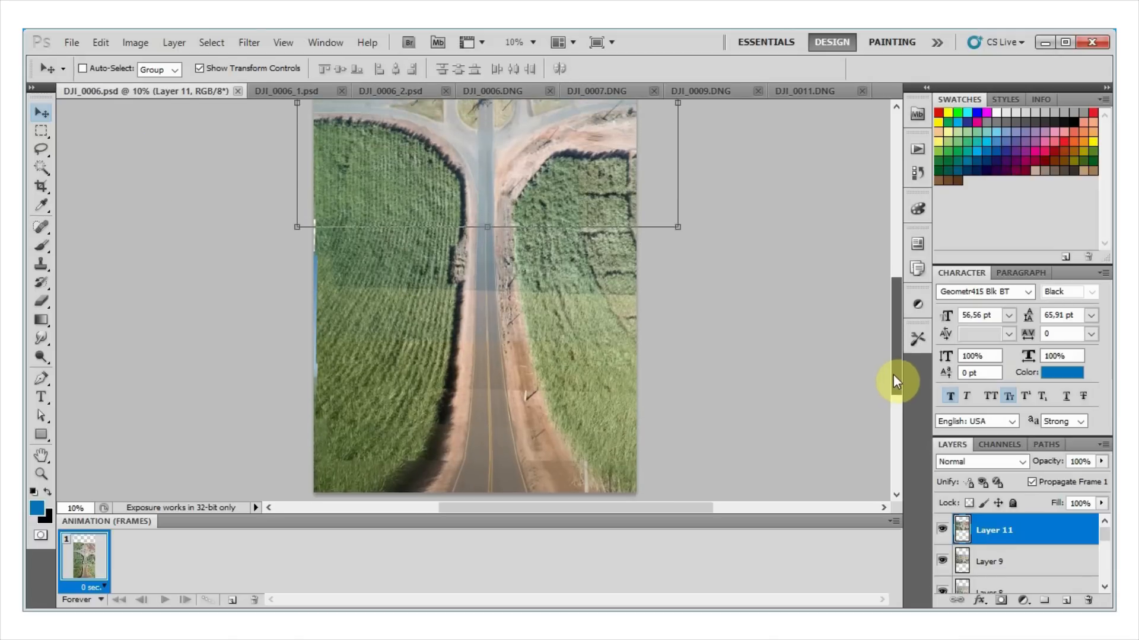
pyautogui.scroll(-12, 883, 345)
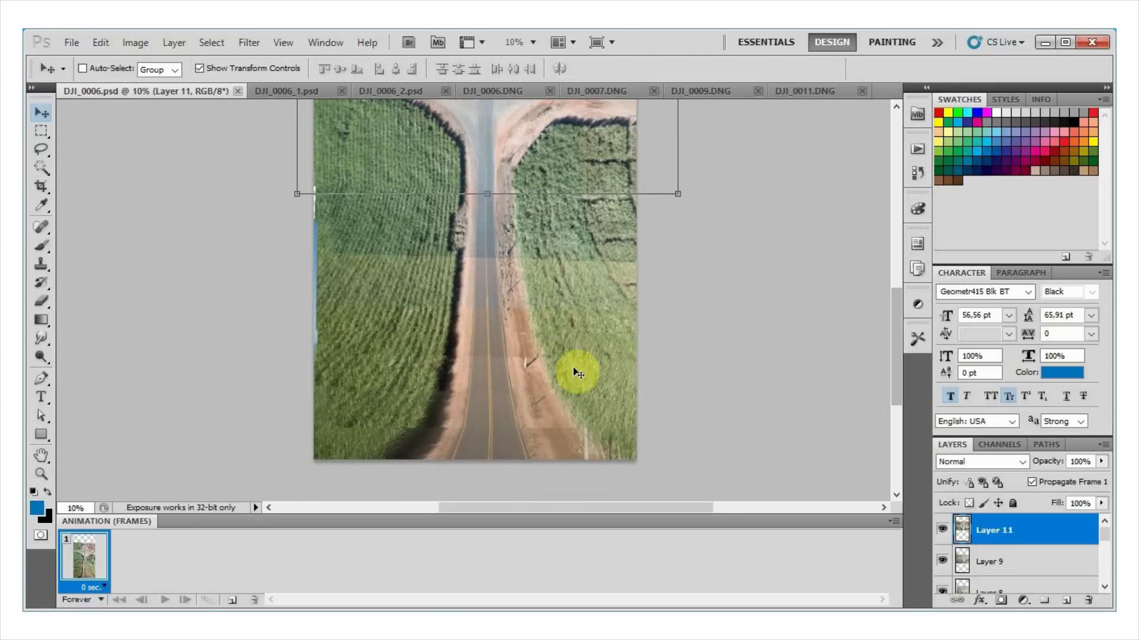
pyautogui.moveTo(900, 390); pyautogui.dragTo(901, 298)
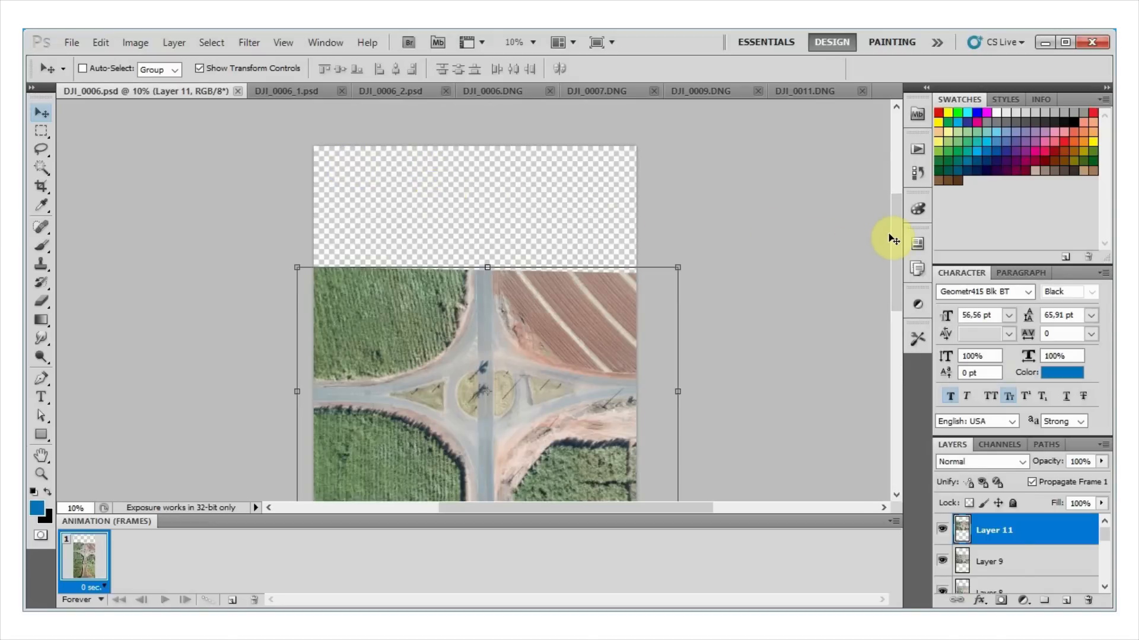
pyautogui.moveTo(894, 233); pyautogui.dragTo(890, 344)
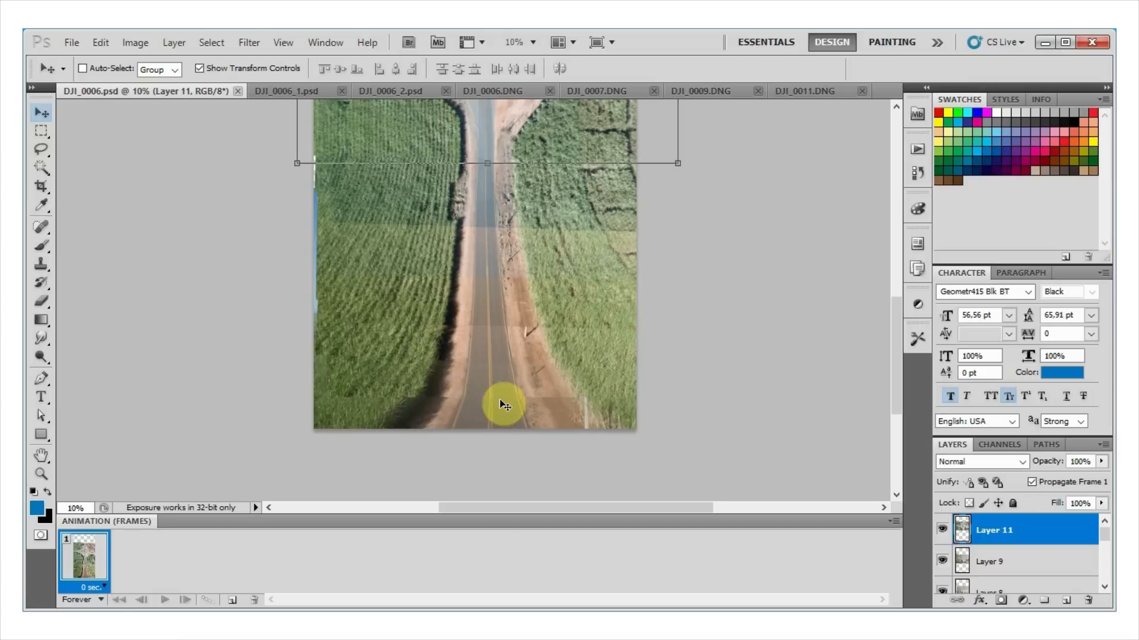
pyautogui.click(41, 301)
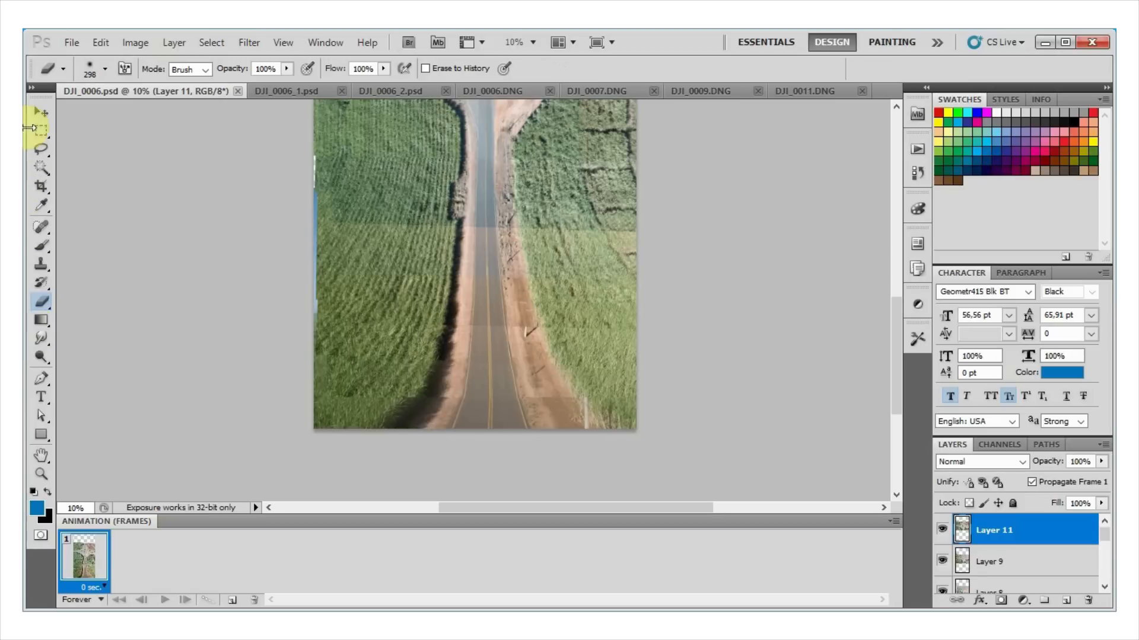
pyautogui.click(39, 113)
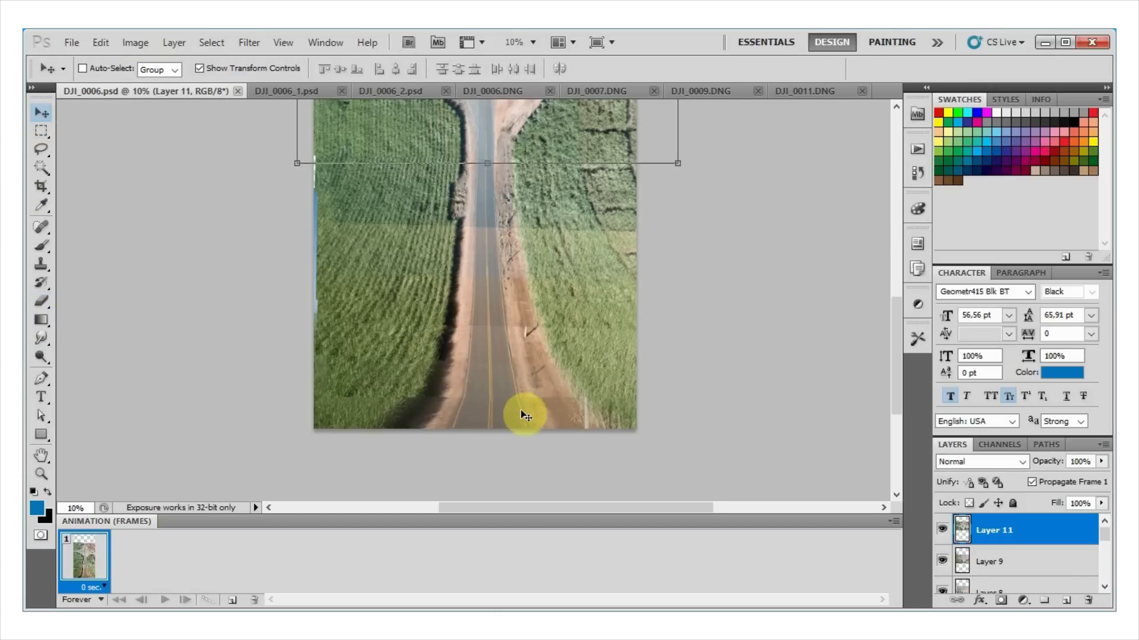
# Select Layer 2 and erase its hard lower edge across the road and field with a soft 298 px eraser at 0% hardness.
pyautogui.moveTo(1105, 537); pyautogui.dragTo(1105, 575)
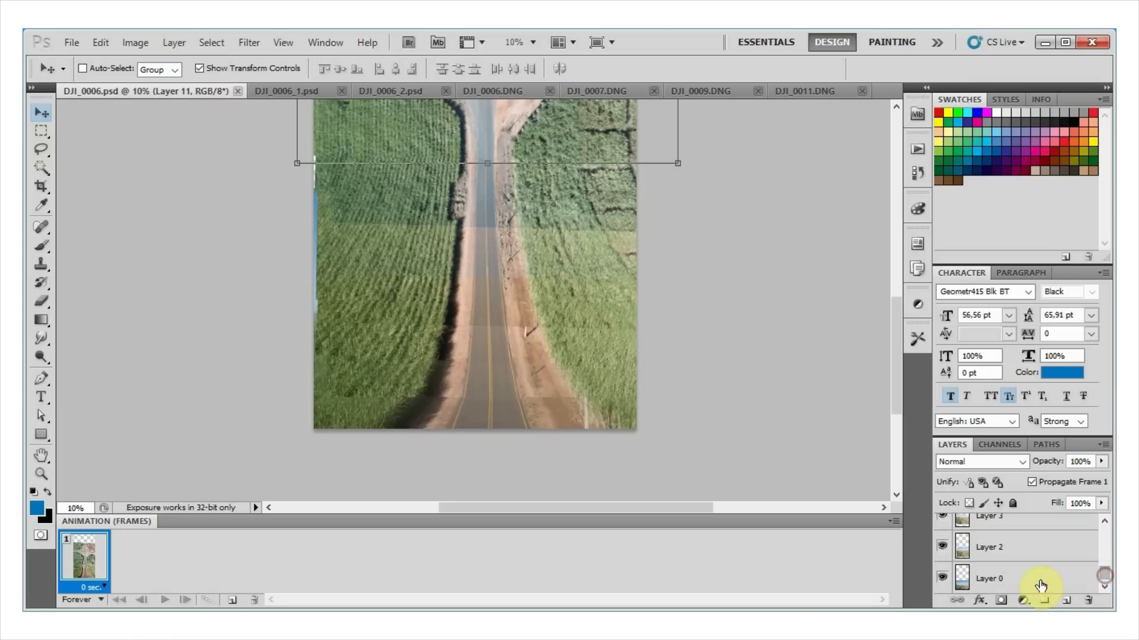
pyautogui.click(1002, 555)
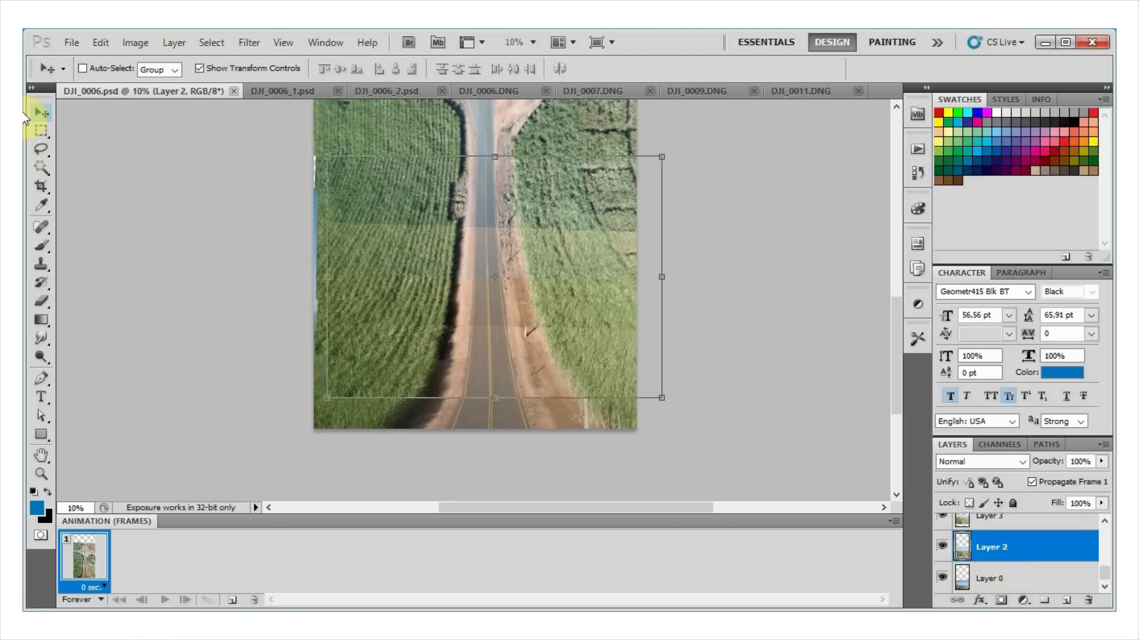
pyautogui.click(39, 301)
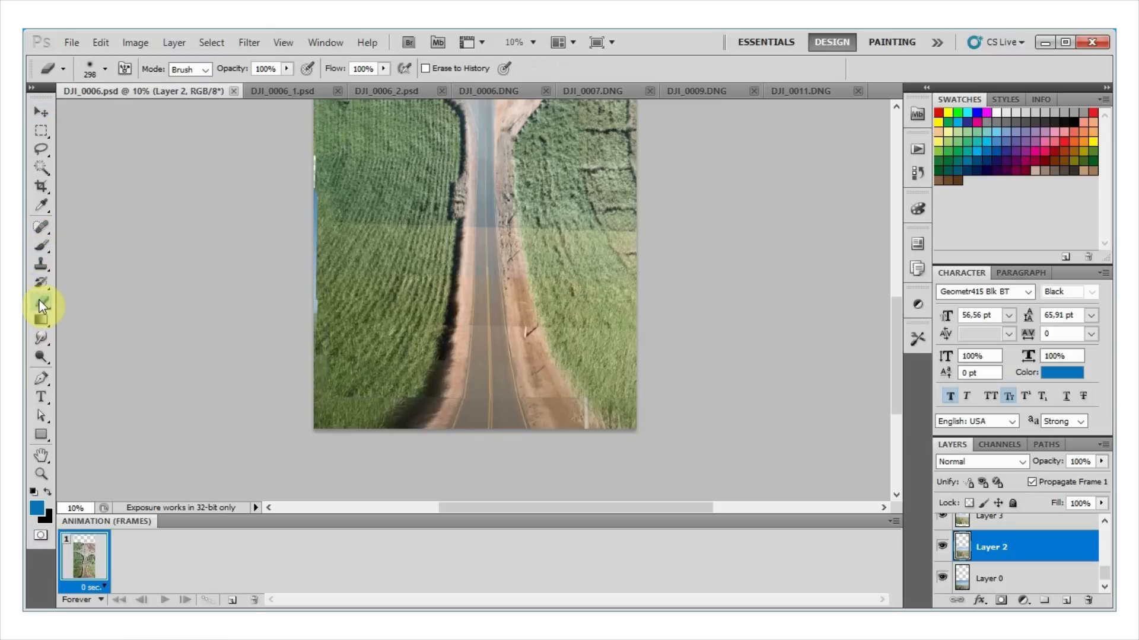
pyautogui.click(106, 71)
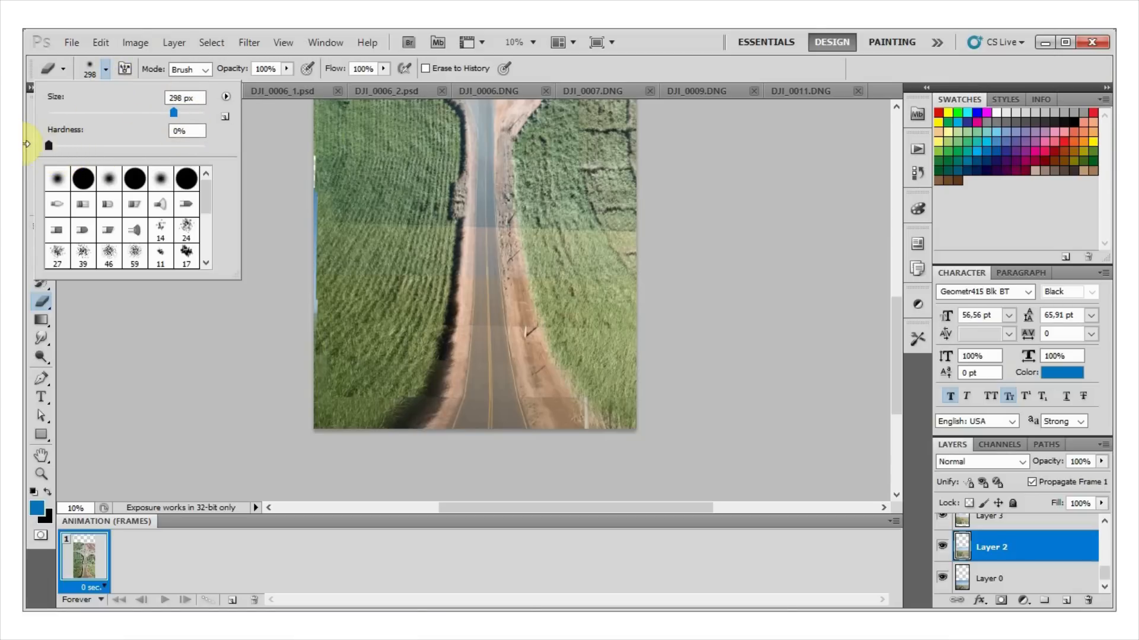
pyautogui.click(105, 70)
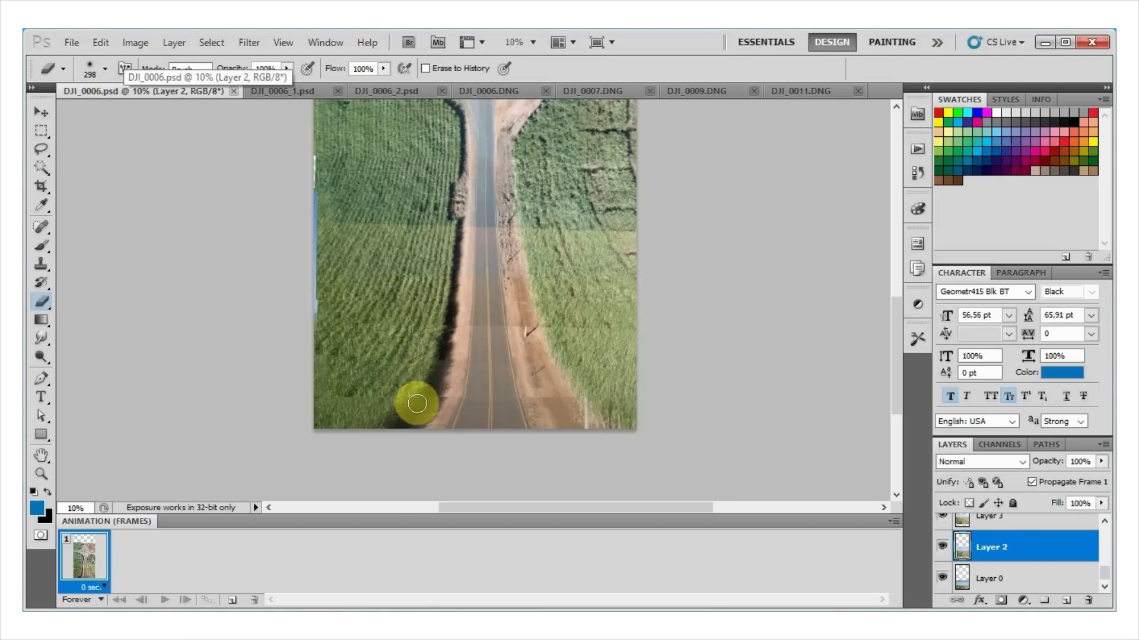
pyautogui.moveTo(417, 404)
pyautogui.mouseDown()
pyautogui.moveTo(445, 400)
pyautogui.moveTo(488, 432)
pyautogui.moveTo(479, 427)
pyautogui.moveTo(495, 399)
pyautogui.moveTo(570, 401)
pyautogui.moveTo(557, 407)
pyautogui.mouseUp()
pyautogui.moveTo(446, 412)
pyautogui.mouseDown()
pyautogui.moveTo(311, 418)
pyautogui.moveTo(385, 397)
pyautogui.moveTo(328, 399)
pyautogui.moveTo(517, 387)
pyautogui.moveTo(449, 399)
pyautogui.moveTo(486, 380)
pyautogui.moveTo(466, 368)
pyautogui.moveTo(473, 348)
pyautogui.moveTo(512, 389)
pyautogui.moveTo(397, 393)
pyautogui.moveTo(583, 395)
pyautogui.moveTo(598, 391)
pyautogui.moveTo(581, 382)
pyautogui.moveTo(593, 372)
pyautogui.moveTo(623, 371)
pyautogui.mouseUp()
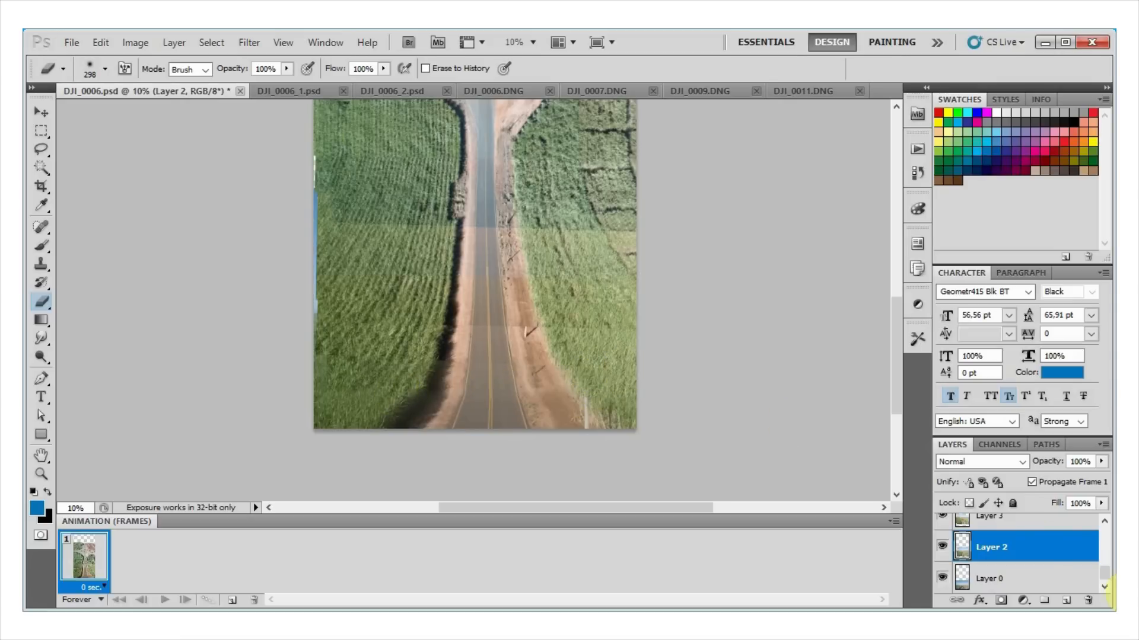
# Soften the lower edges of Layer 3 and Layer 4 across the road with the same soft eraser.
pyautogui.click(1030, 534)
pyautogui.click(1024, 525)
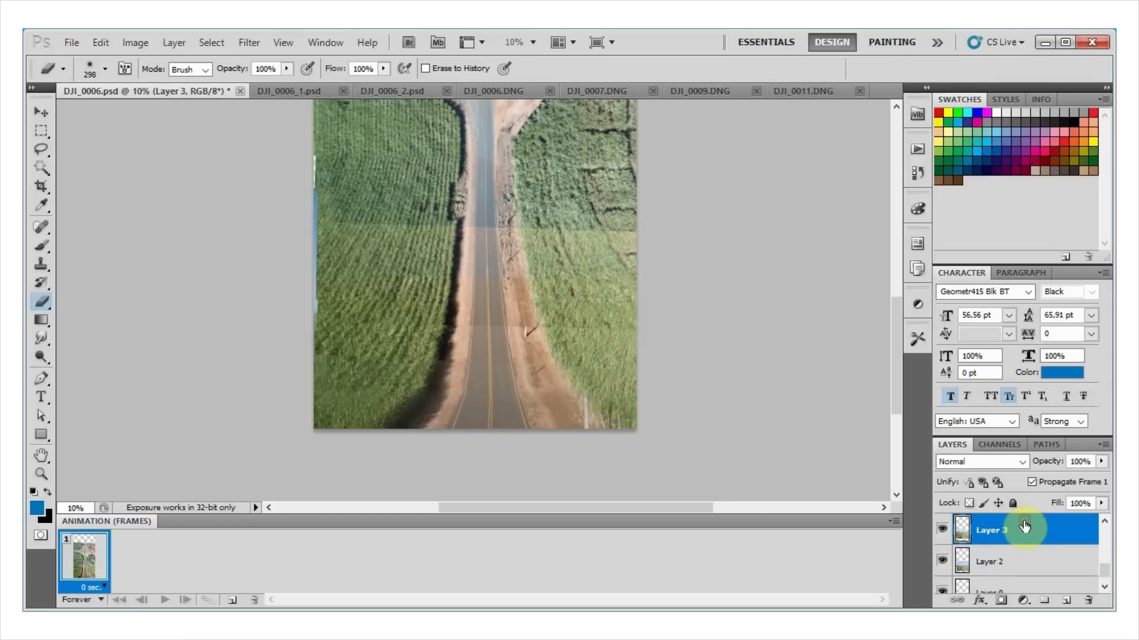
pyautogui.moveTo(504, 335)
pyautogui.mouseDown()
pyautogui.moveTo(630, 369)
pyautogui.moveTo(327, 369)
pyautogui.moveTo(384, 351)
pyautogui.moveTo(582, 372)
pyautogui.mouseUp()
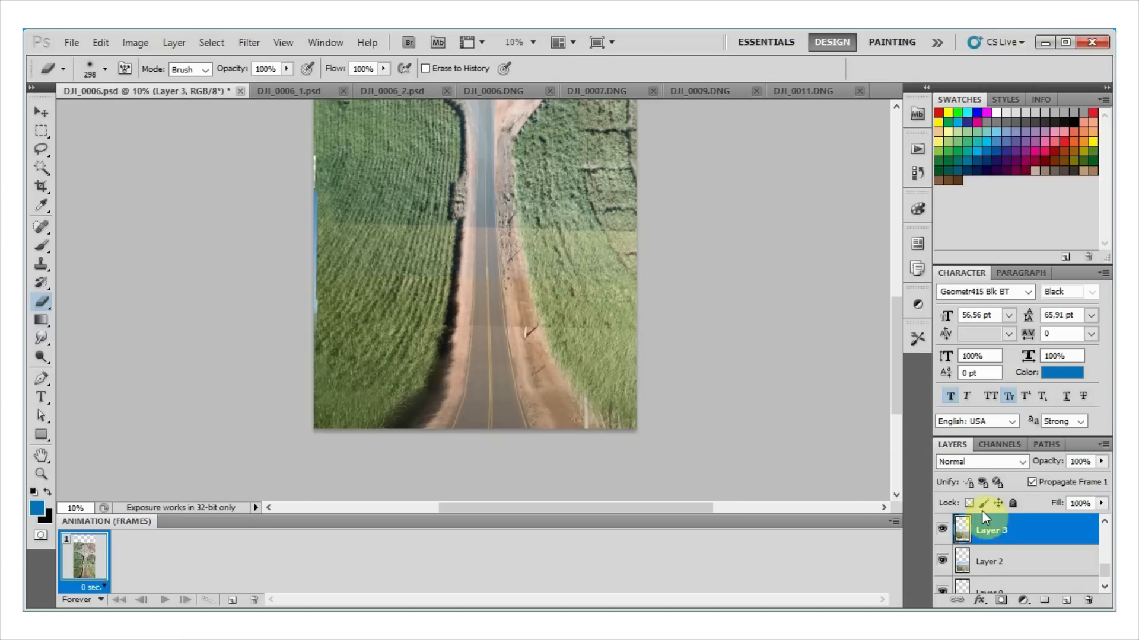
pyautogui.scroll(1, 1068, 550)
pyautogui.click(1012, 531)
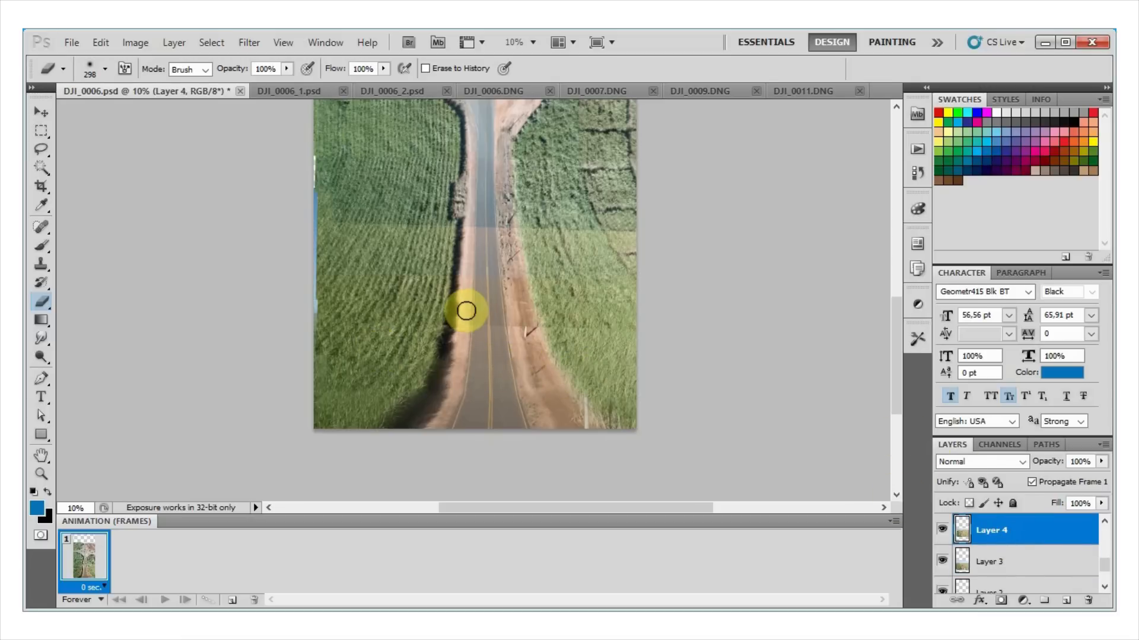
pyautogui.moveTo(476, 331); pyautogui.dragTo(514, 337)
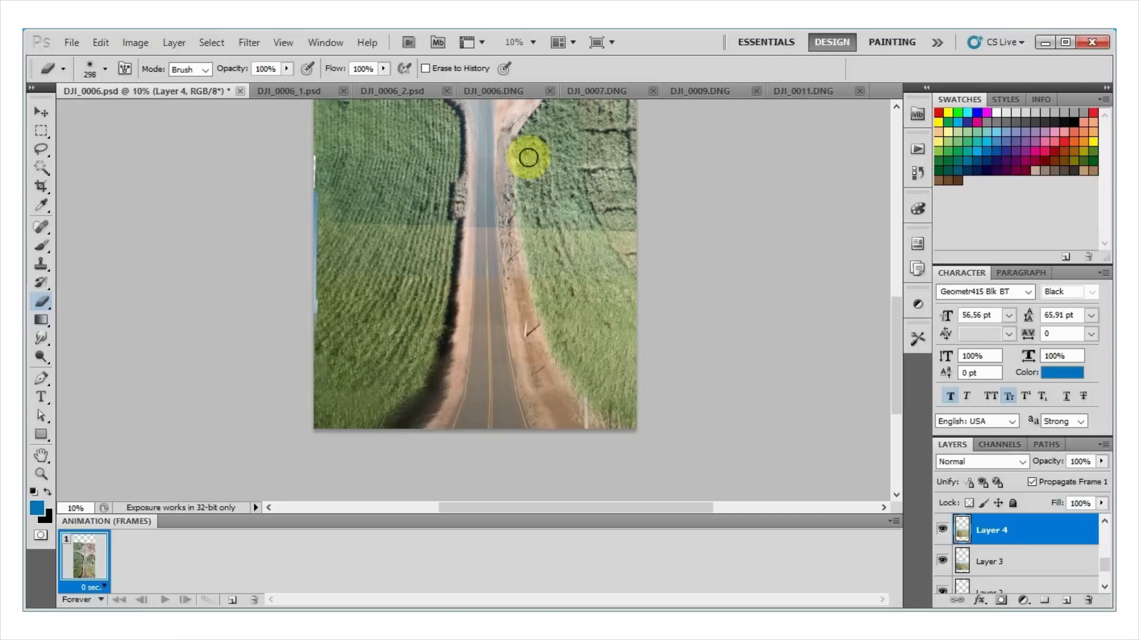
pyautogui.click(42, 110)
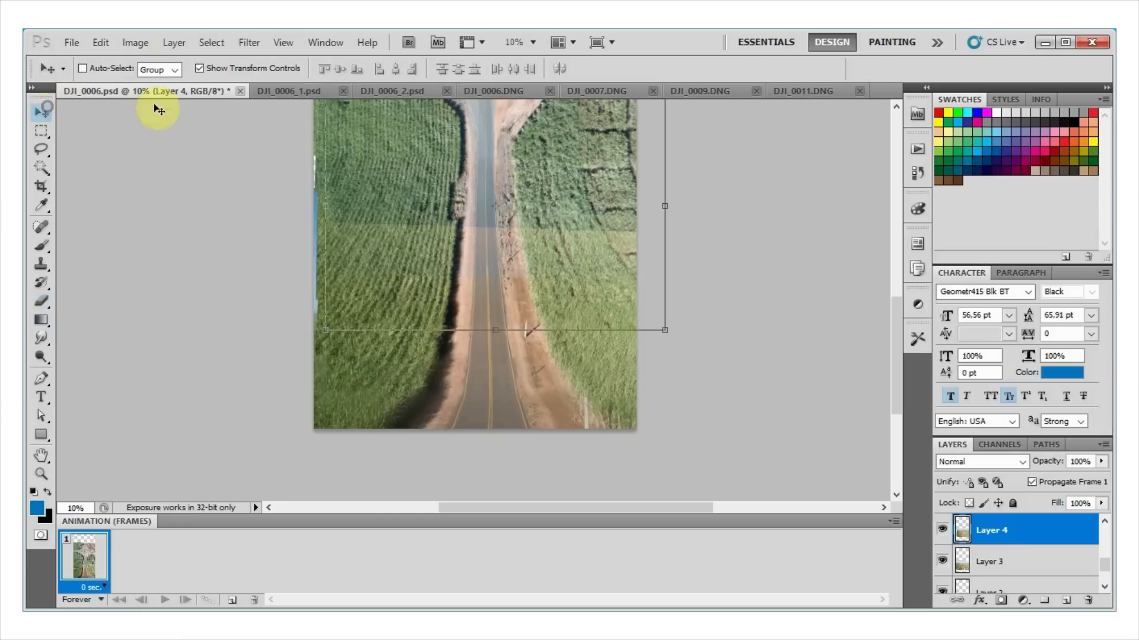
# Switch to DJI_0006_1.psd and examine its blended seams along the road at 50% zoom.
pyautogui.click(288, 90)
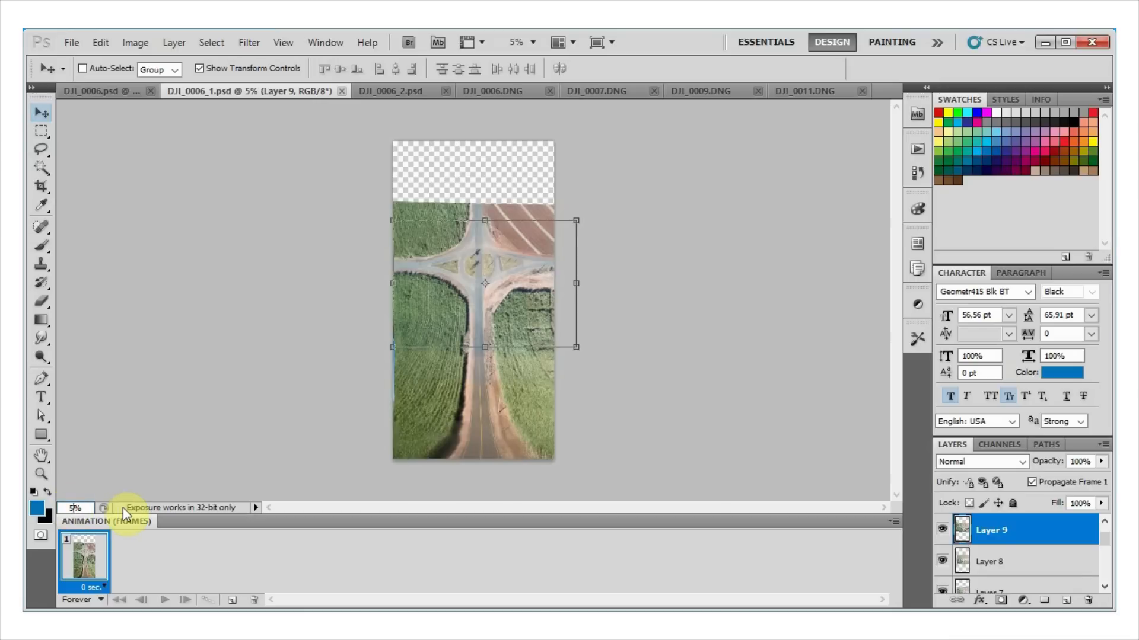
pyautogui.write('3')
pyautogui.press('BackSpace')
pyautogui.write('0')
pyautogui.press('Return')
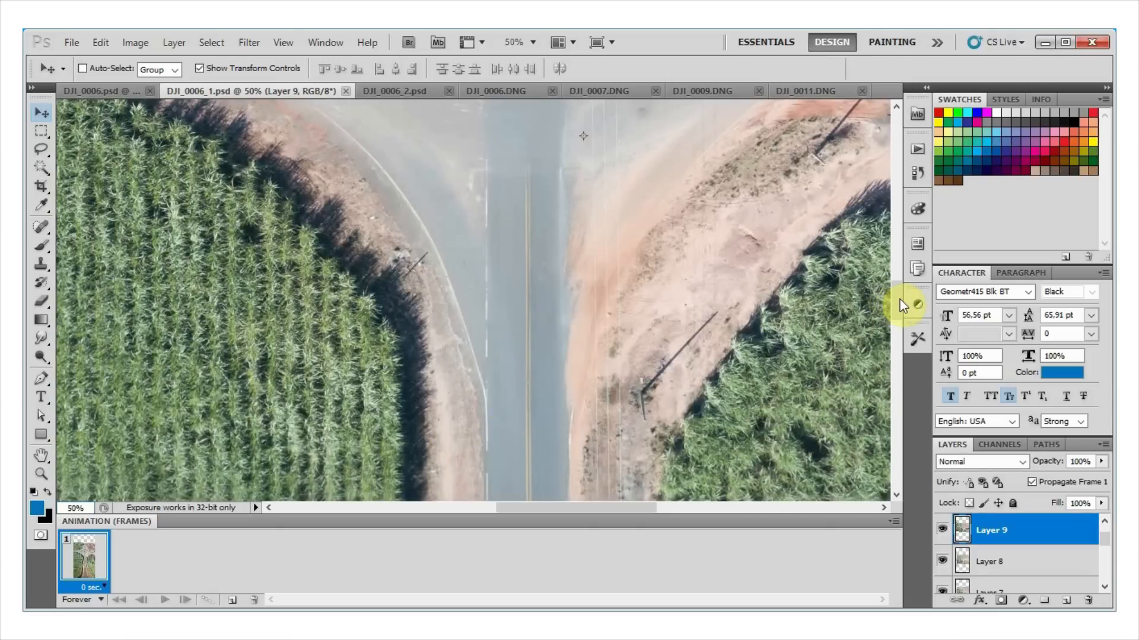
pyautogui.click(896, 455)
pyautogui.click(899, 469)
pyautogui.moveTo(899, 482); pyautogui.dragTo(902, 335)
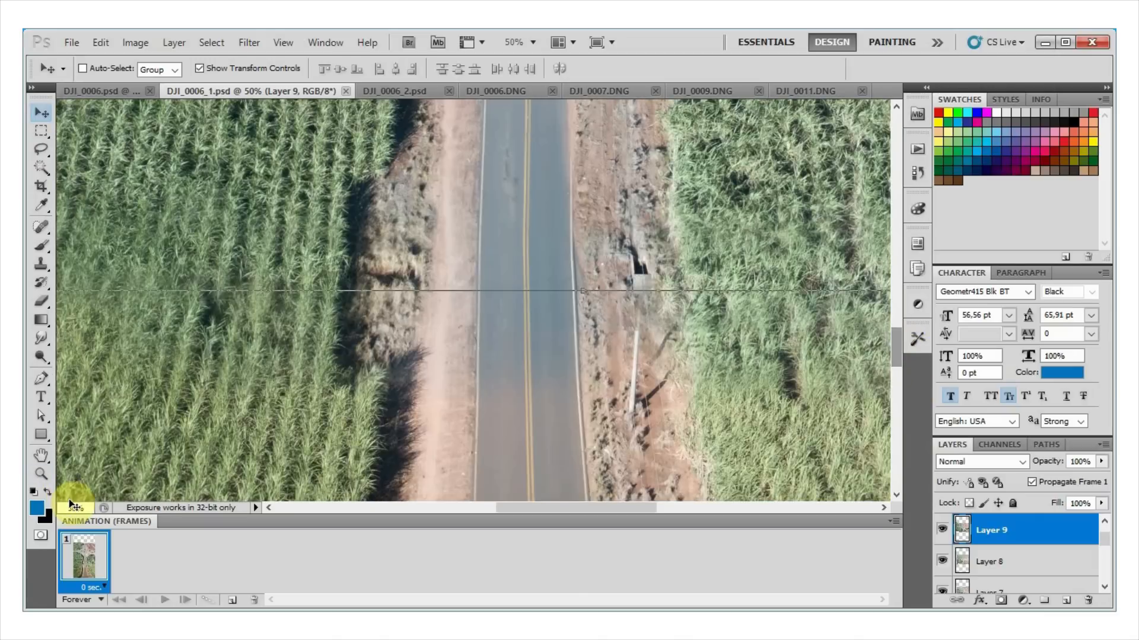
# Examine the blended road at 20% zoom down to the image's lower edge, and the overall composite at 10%.
pyautogui.click(72, 504)
pyautogui.write('20')
pyautogui.press('Return')
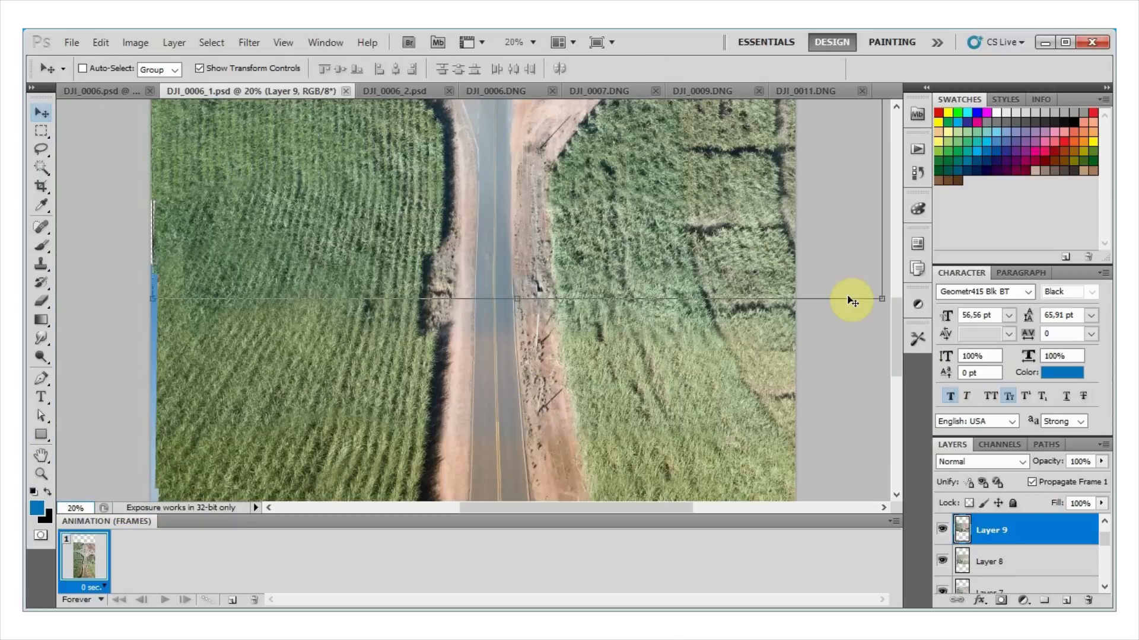
pyautogui.moveTo(900, 335)
pyautogui.mouseDown()
pyautogui.moveTo(901, 314)
pyautogui.moveTo(902, 387)
pyautogui.moveTo(891, 323)
pyautogui.moveTo(889, 345)
pyautogui.mouseUp()
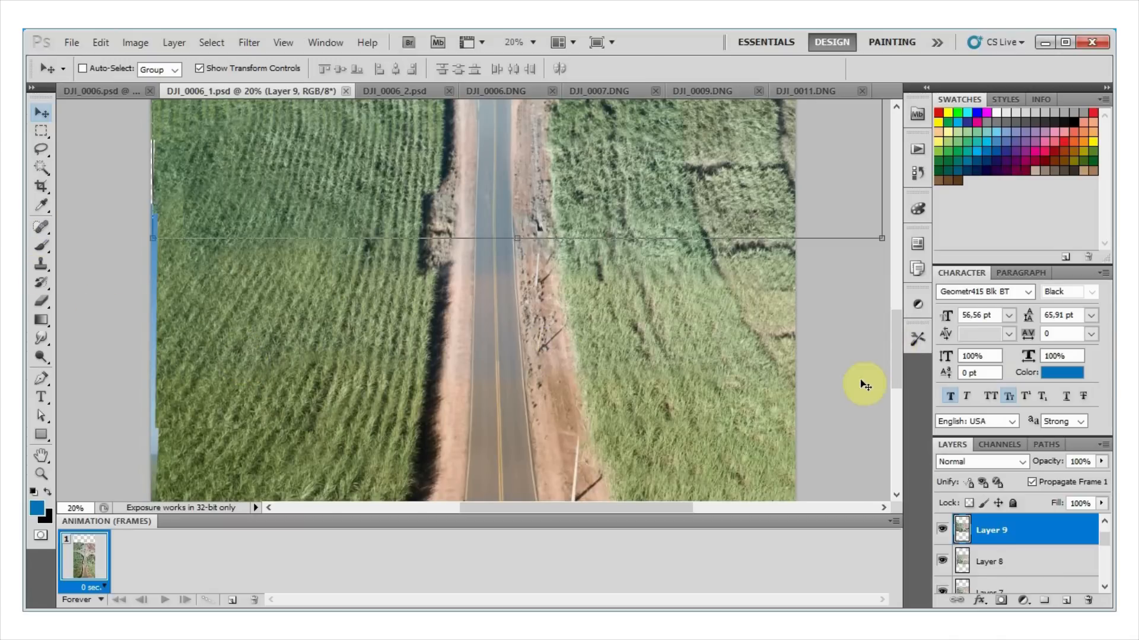
pyautogui.moveTo(898, 353); pyautogui.dragTo(901, 382)
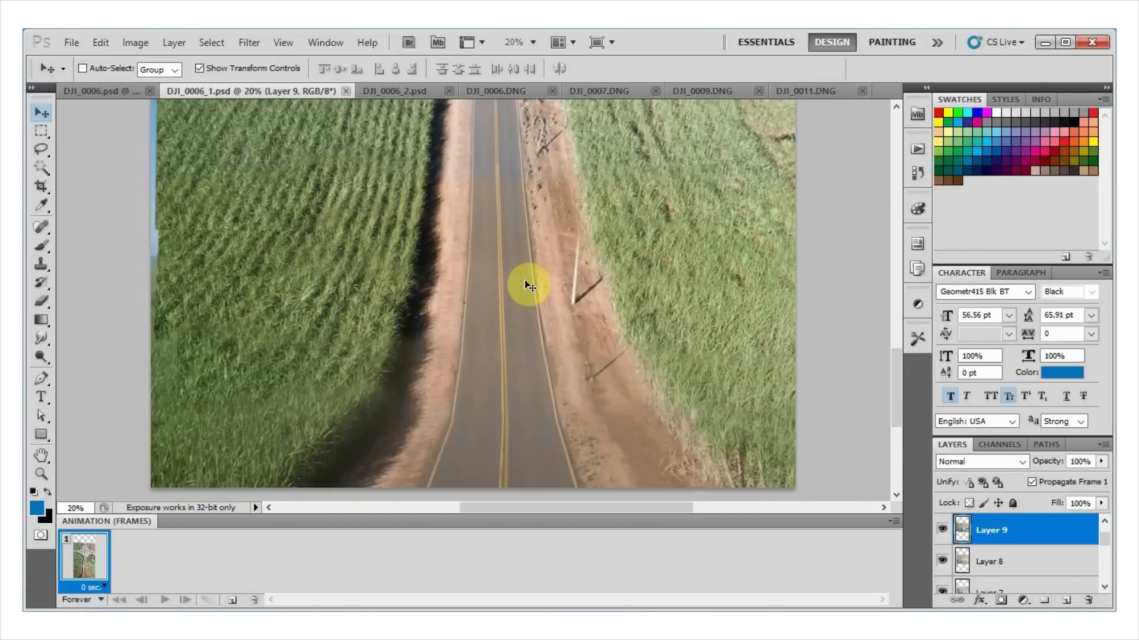
pyautogui.moveTo(898, 356); pyautogui.dragTo(875, 415)
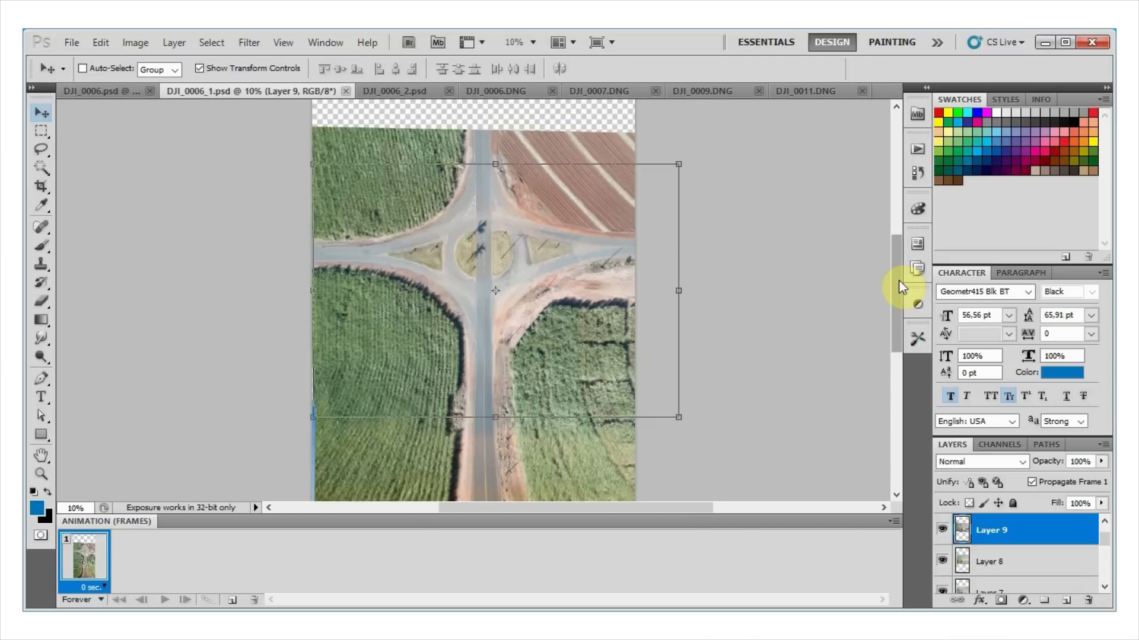
pyautogui.moveTo(899, 288)
pyautogui.mouseDown()
pyautogui.moveTo(908, 364)
pyautogui.moveTo(898, 267)
pyautogui.moveTo(906, 292)
pyautogui.mouseUp()
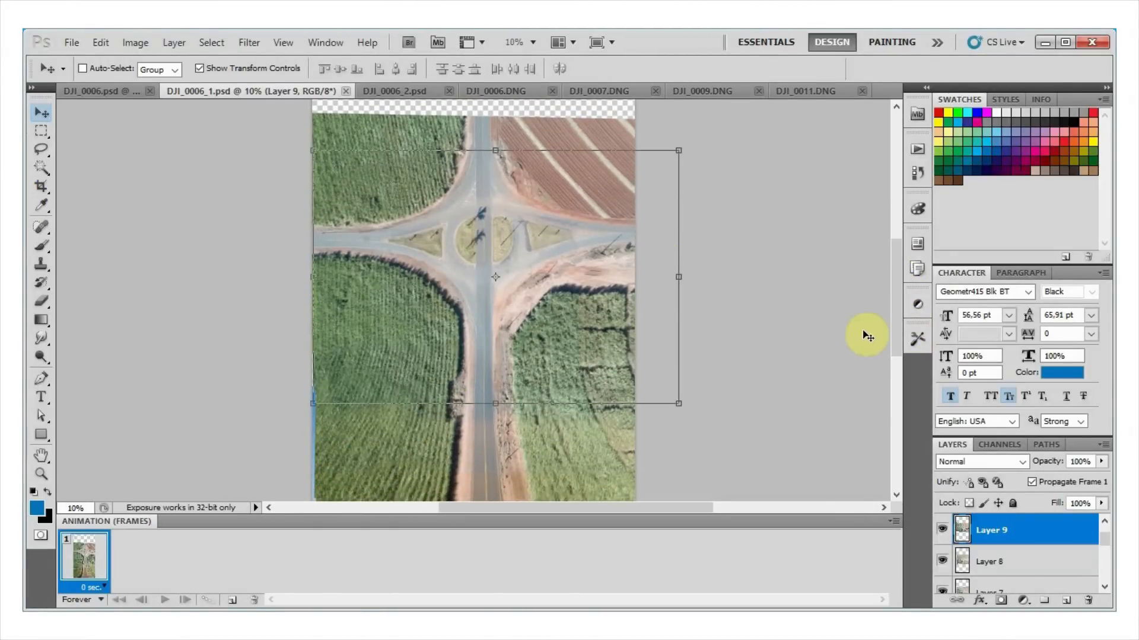
pyautogui.moveTo(895, 292); pyautogui.dragTo(885, 317)
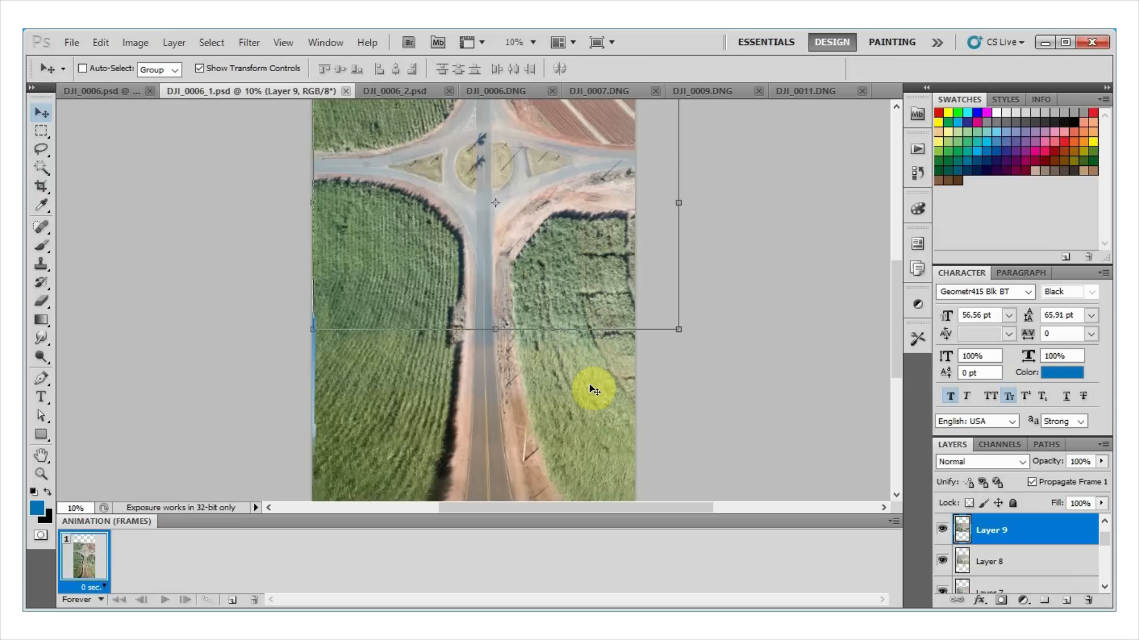
pyautogui.moveTo(898, 324); pyautogui.dragTo(898, 291)
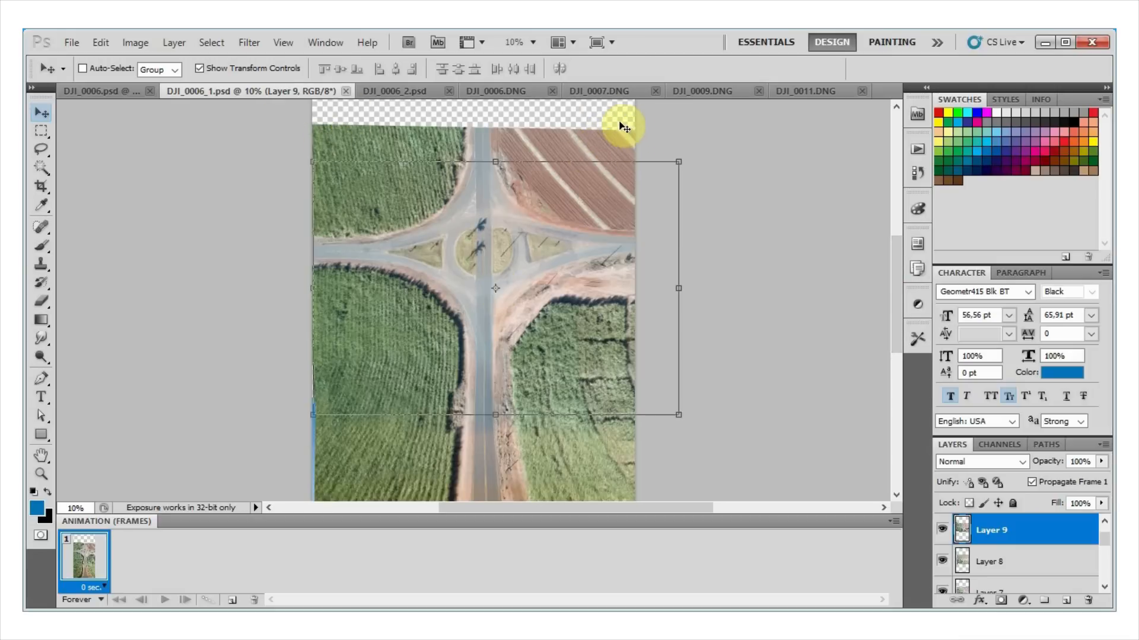
# Crop DJI_0006_1.psd to exclude the transparent area above the intersection and narrow strips along both sides, and apply the crop.
pyautogui.click(43, 189)
pyautogui.moveTo(313, 138); pyautogui.dragTo(675, 299)
pyautogui.moveTo(897, 407); pyautogui.dragTo(775, 300)
pyautogui.moveTo(313, 260)
pyautogui.mouseDown()
pyautogui.moveTo(321, 279)
pyautogui.moveTo(325, 259)
pyautogui.mouseUp()
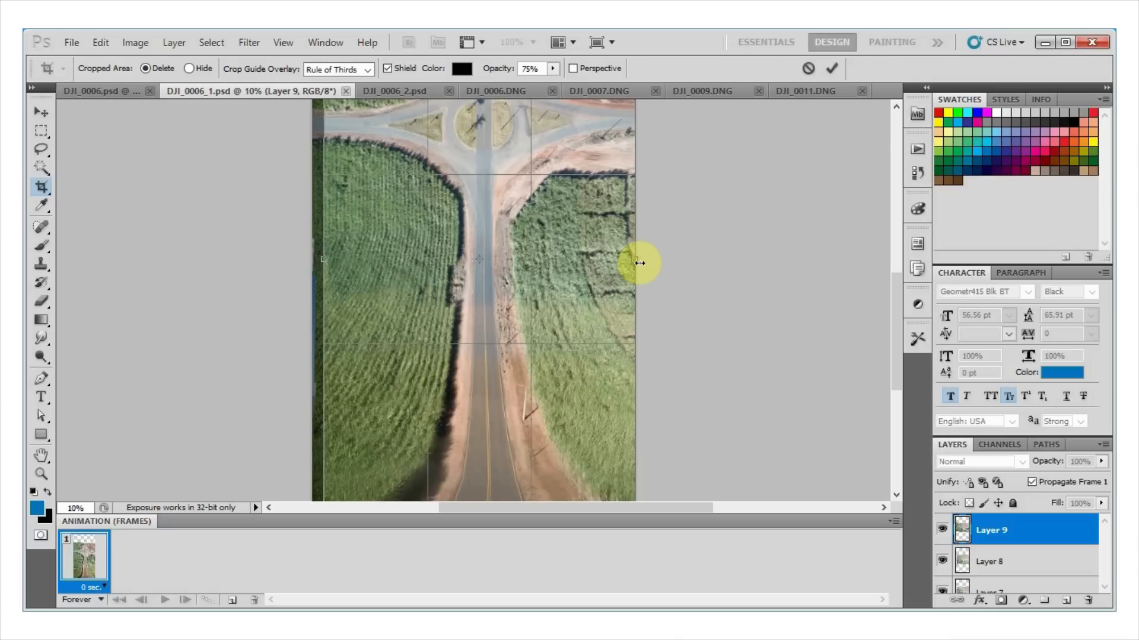
pyautogui.moveTo(630, 260); pyautogui.dragTo(627, 259)
pyautogui.moveTo(897, 357); pyautogui.dragTo(854, 311)
pyautogui.click(831, 69)
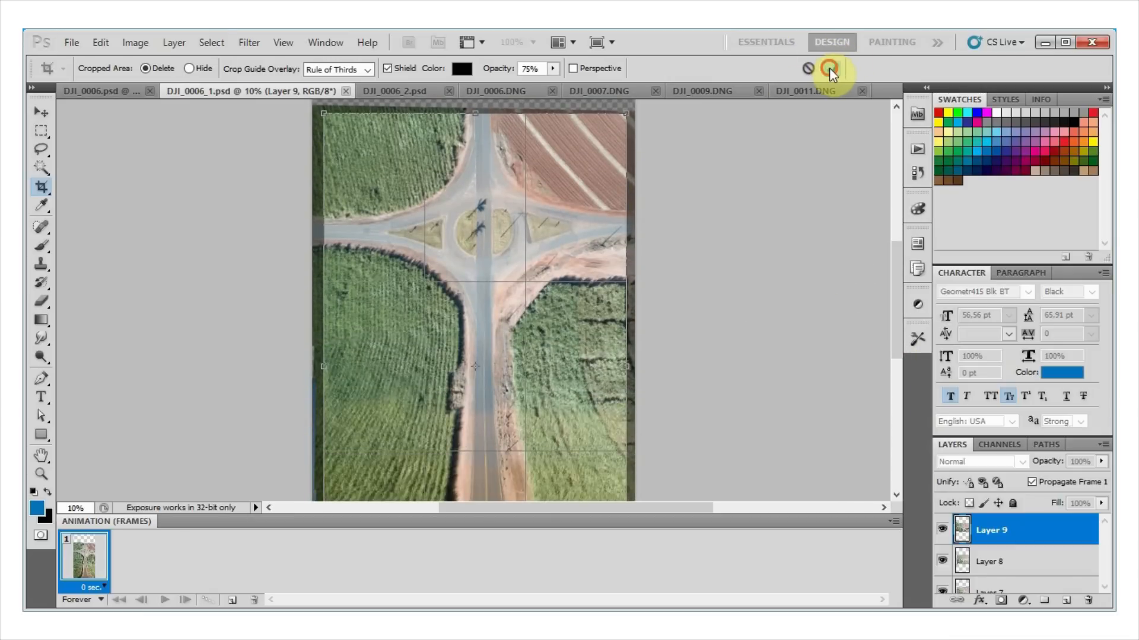